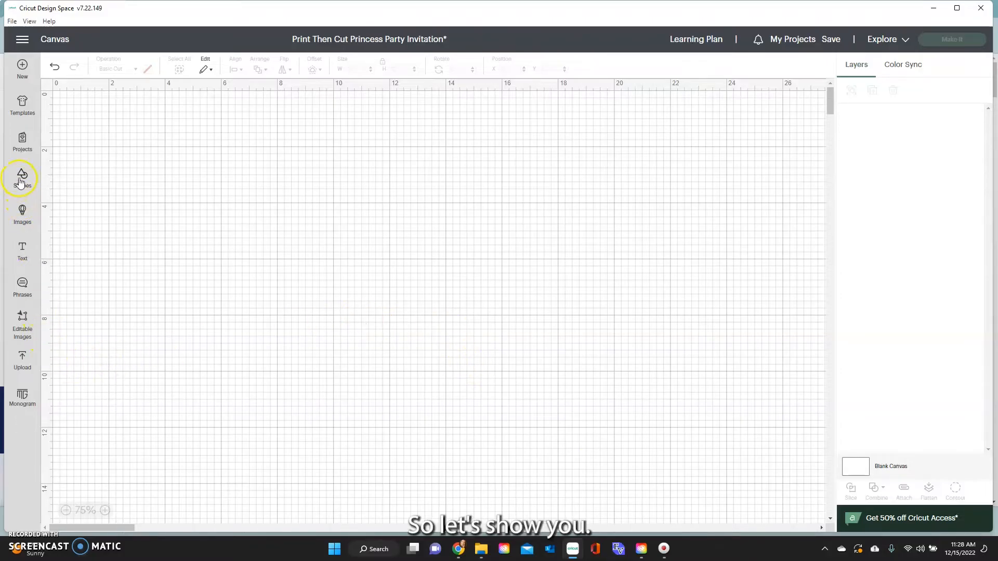
Add the Christmas by the Sea seashell tag from All Images to the canvas.
click(21, 213)
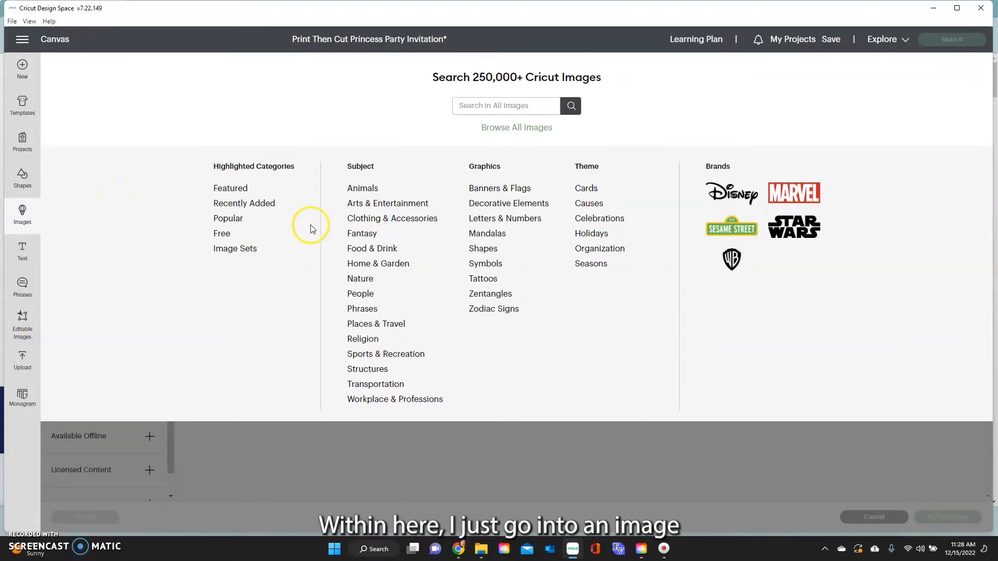
click(508, 127)
scroll(476, 229, down, 15)
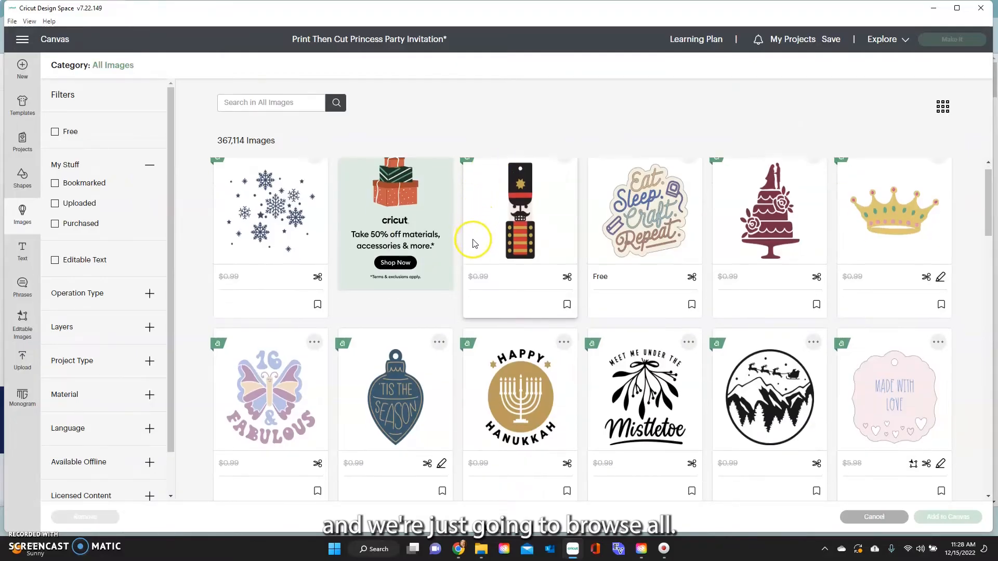
scroll(451, 363, down, 1)
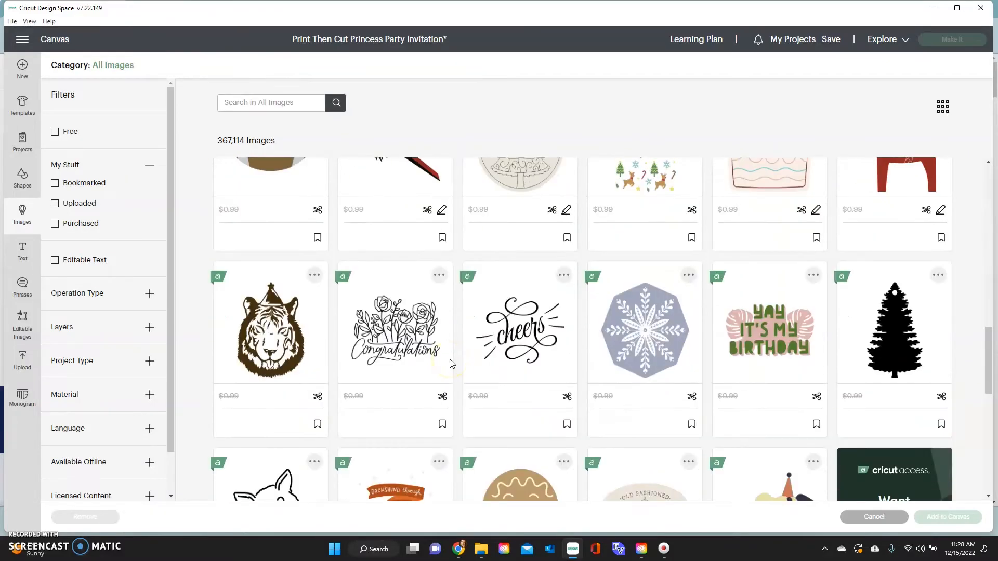
scroll(453, 366, down, 8)
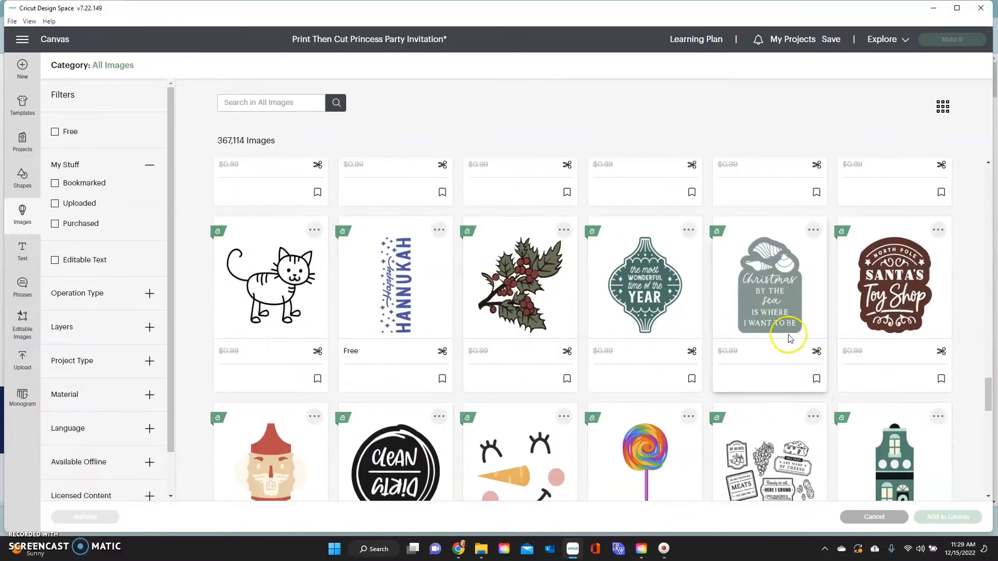
click(783, 317)
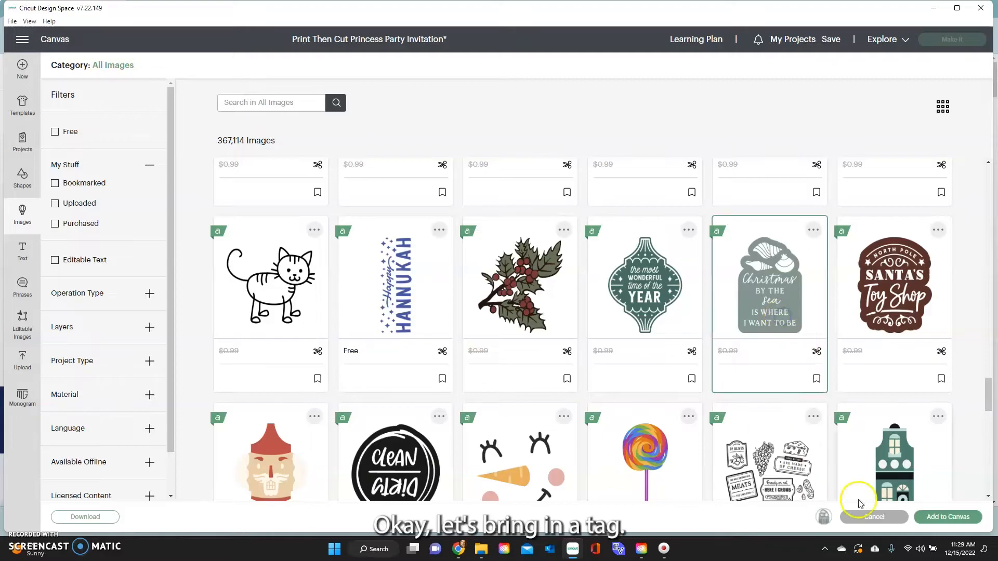
click(949, 517)
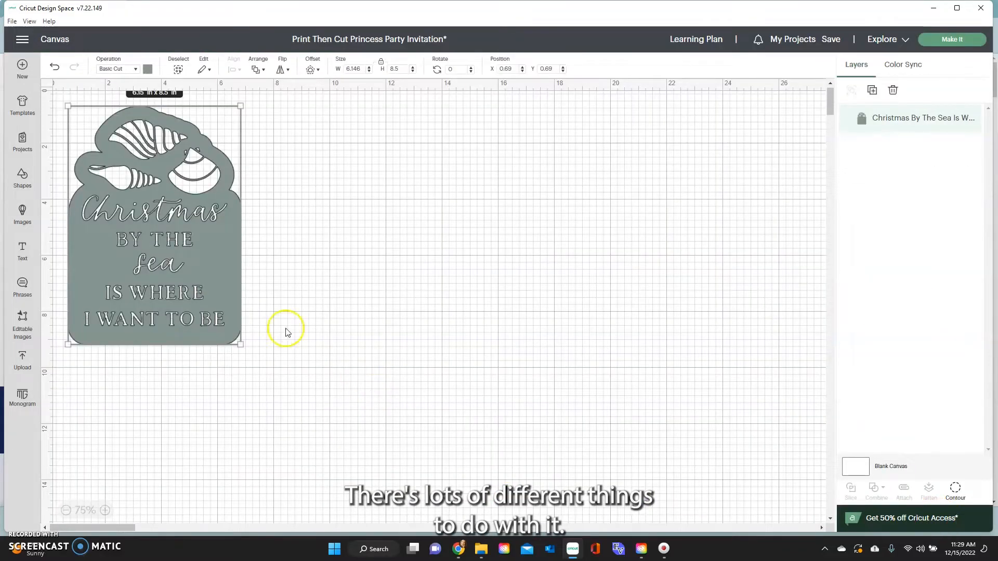
Move the Christmas by the Sea tag toward the centre and hide all its contours.
drag(210, 266, 367, 322)
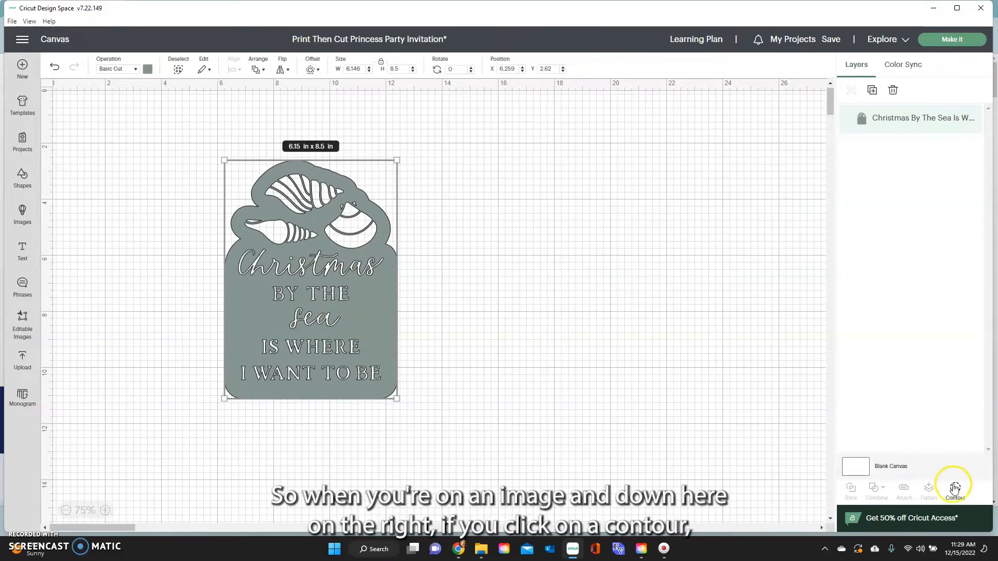
click(955, 490)
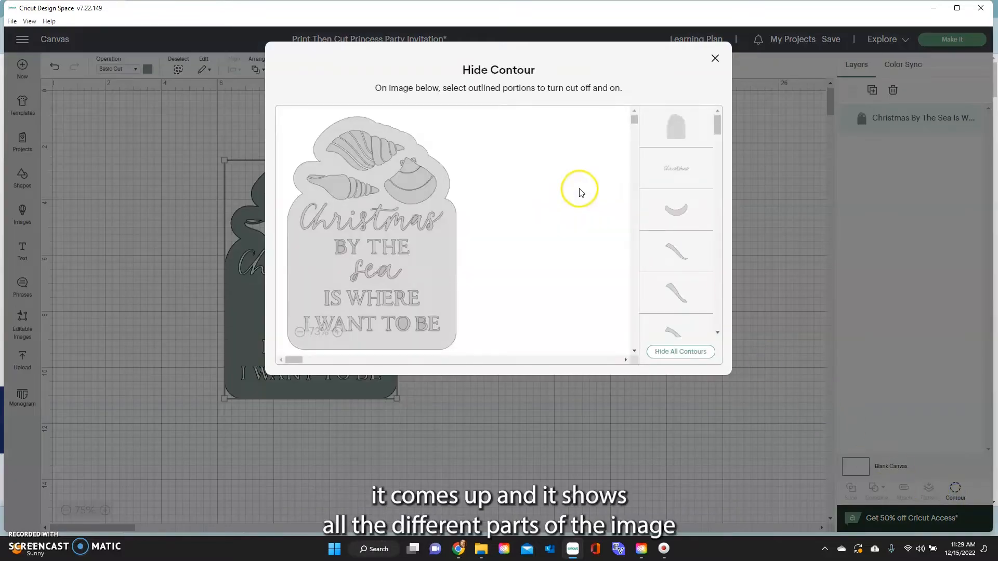
scroll(671, 155, down, 5)
scroll(683, 199, down, 10)
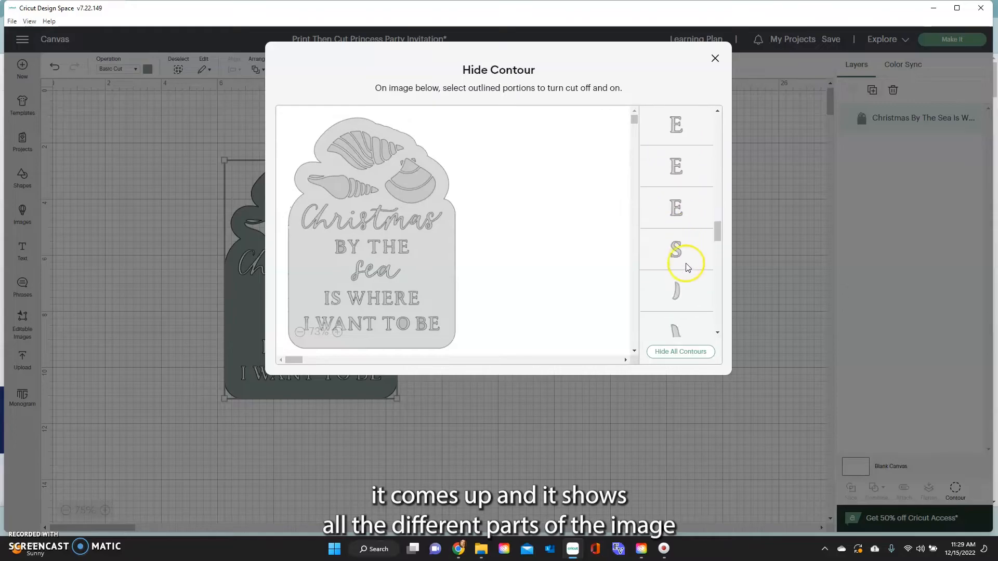
scroll(688, 266, down, 10)
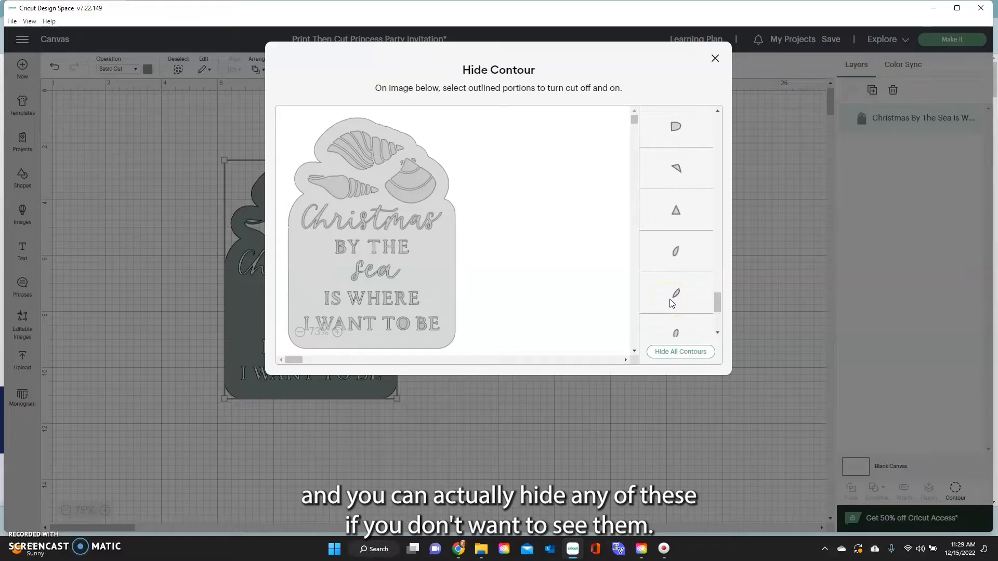
scroll(672, 304, down, 4)
scroll(672, 292, up, 4)
scroll(670, 284, up, 4)
scroll(670, 285, up, 2)
scroll(668, 284, up, 3)
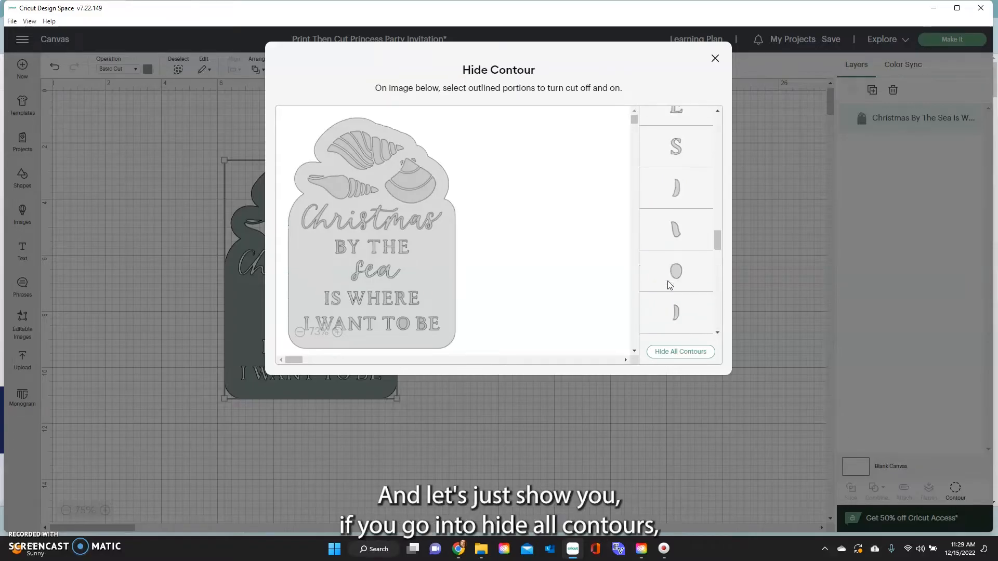
click(676, 353)
scroll(687, 268, up, 3)
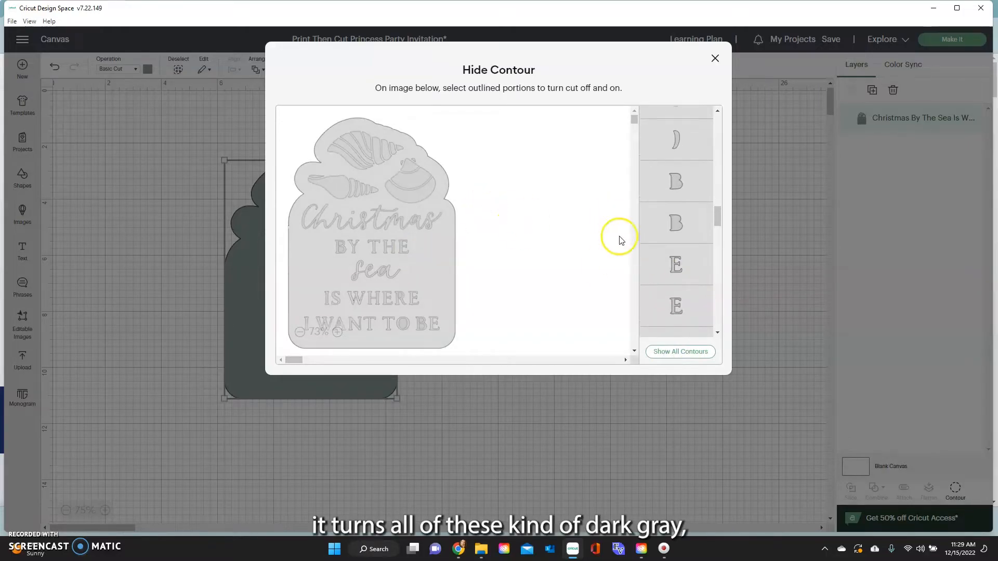
scroll(697, 239, up, 10)
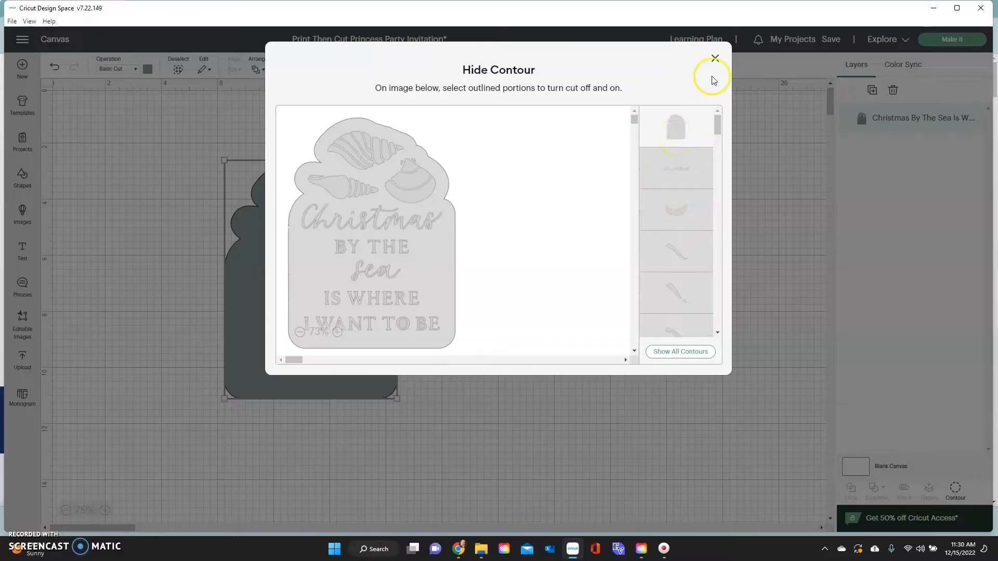
Show all of the tag's contours again and move the tag to the lower left.
click(717, 60)
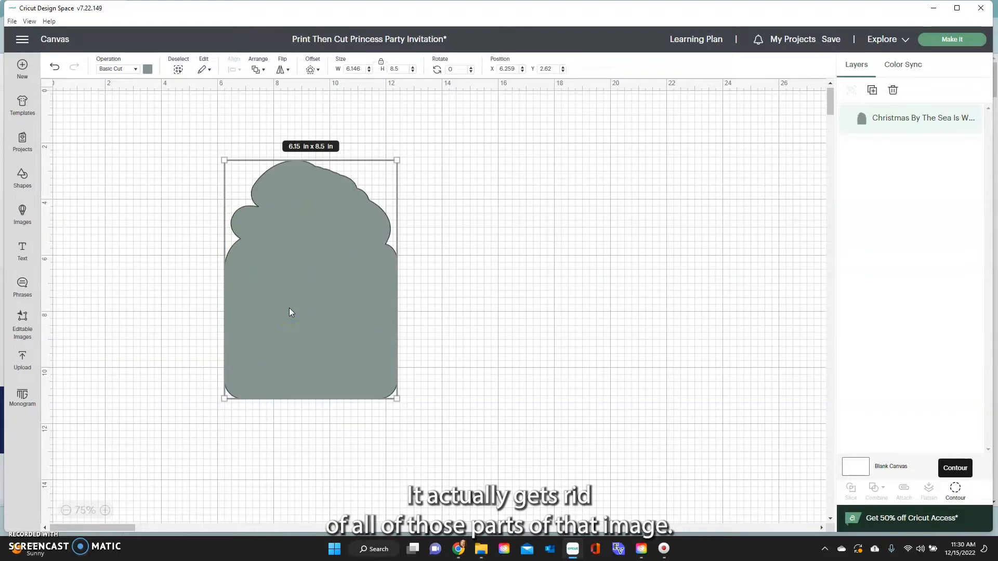
click(955, 490)
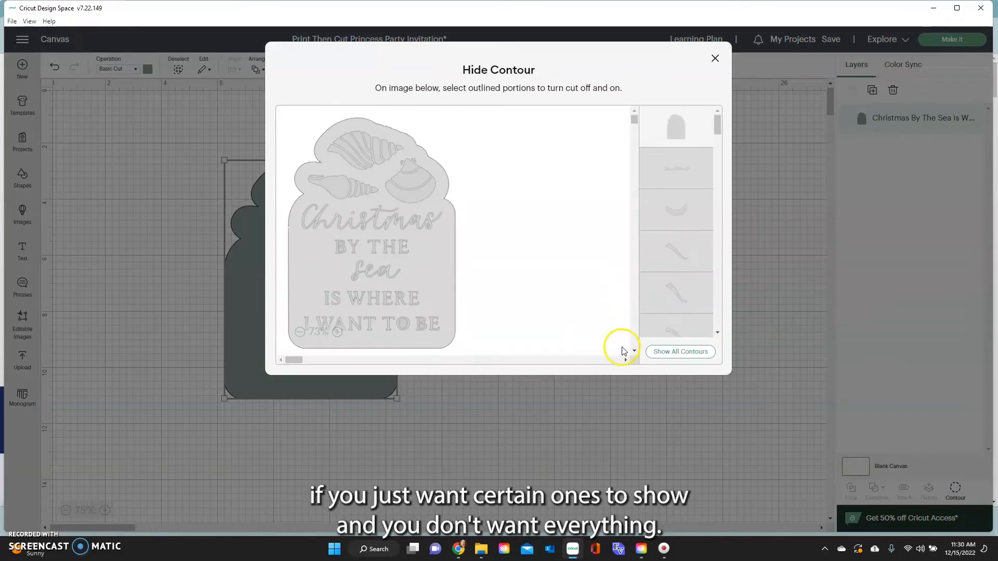
click(684, 353)
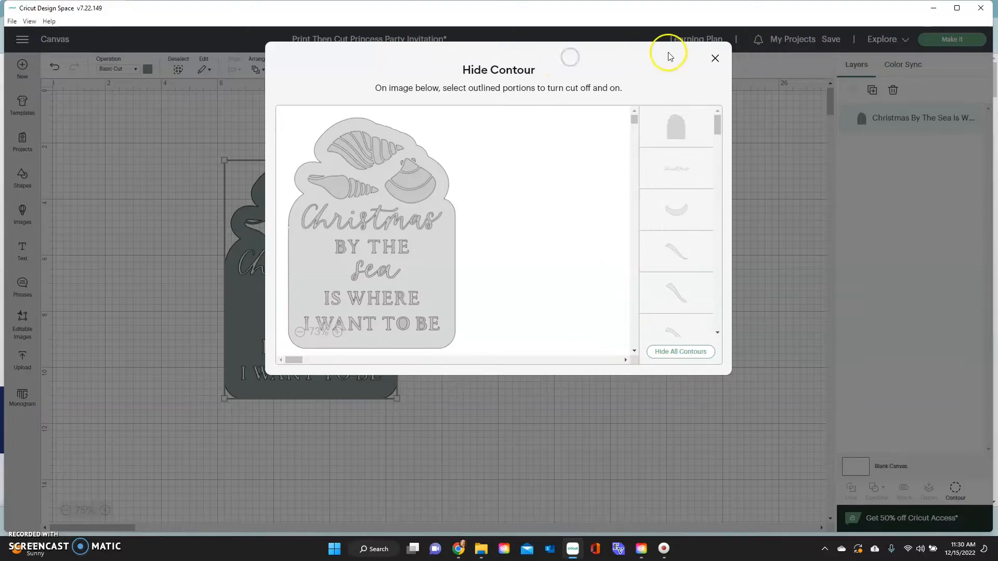
click(715, 58)
drag(330, 306, 186, 349)
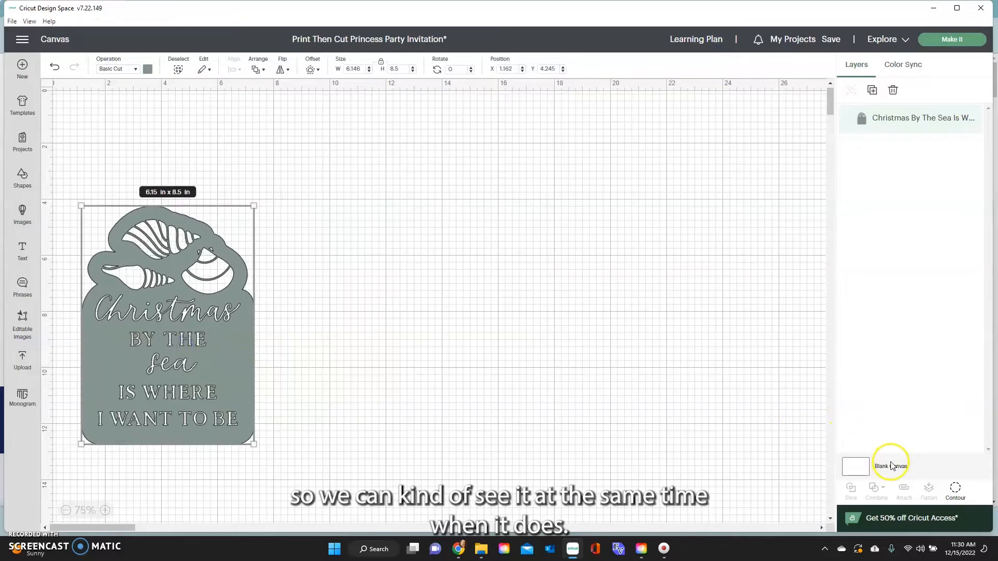
Hide the top shell's cut-out pieces by selecting them in the contour preview.
click(956, 489)
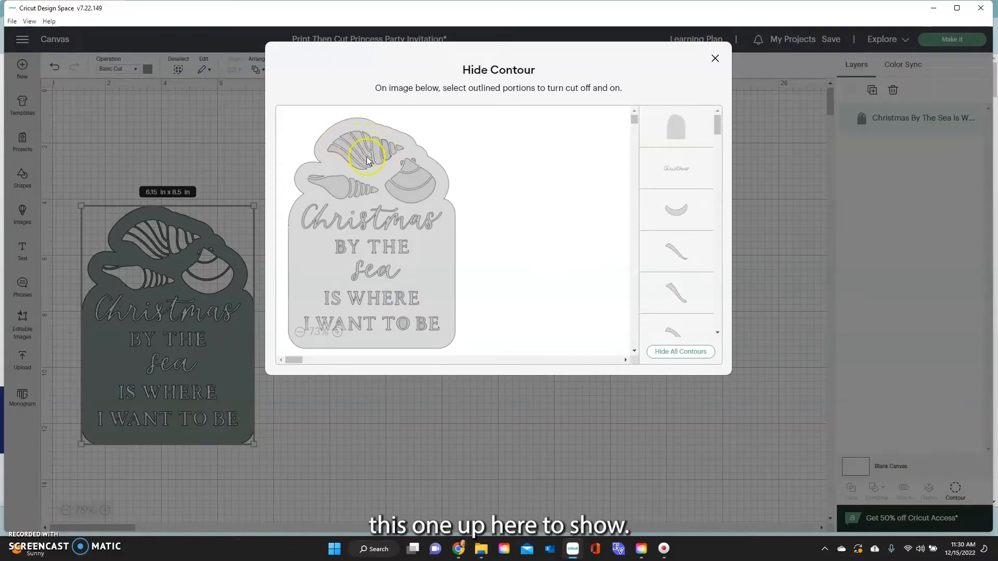
click(335, 154)
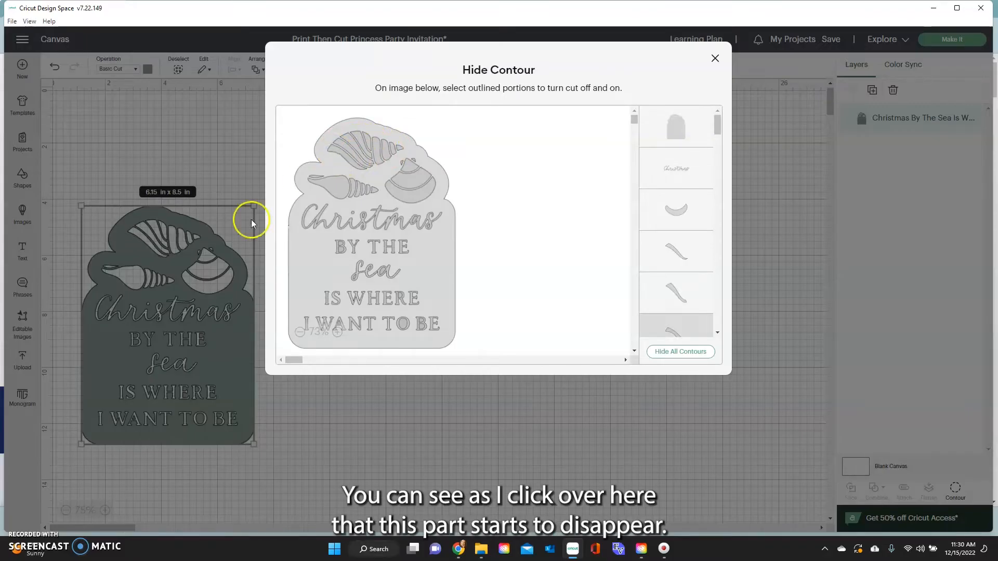
click(345, 149)
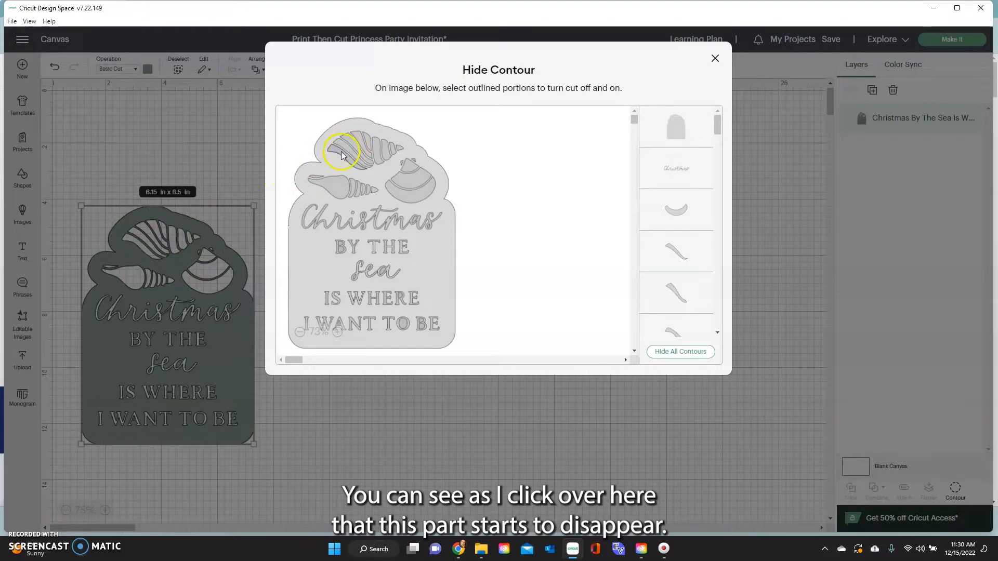
click(339, 155)
click(343, 152)
click(348, 143)
click(375, 146)
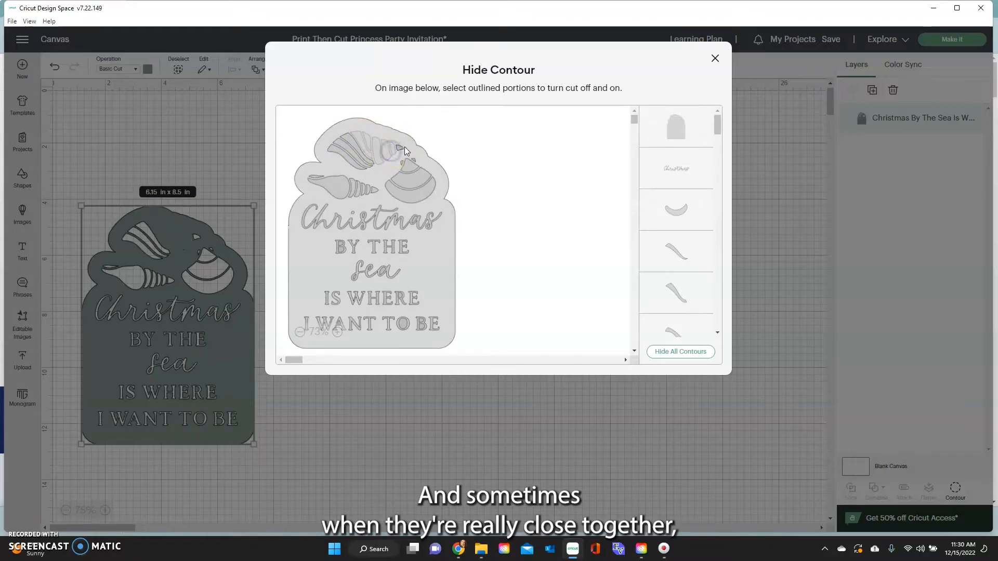
click(398, 150)
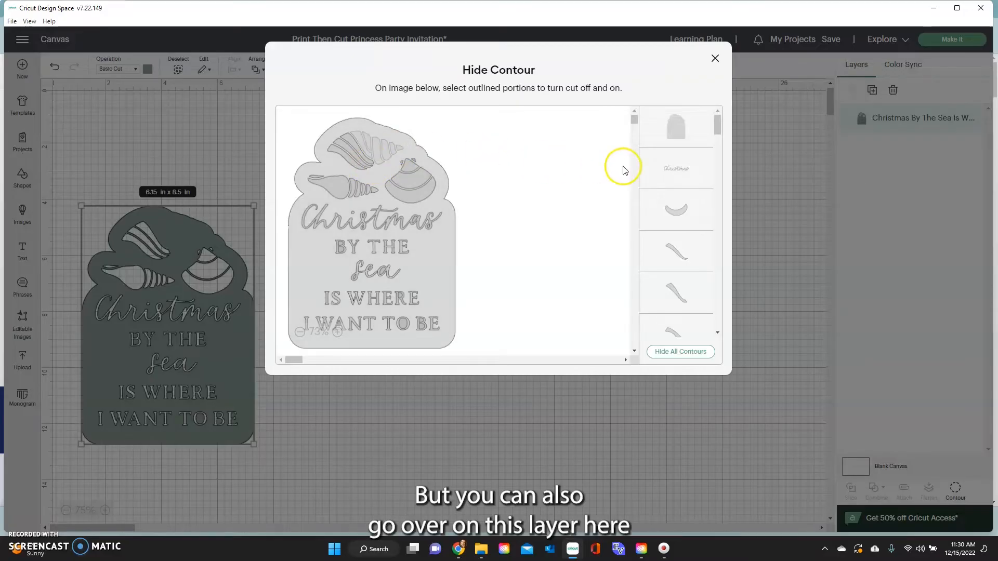
Hide the remaining top-shell stroke contours from the contour list.
scroll(689, 228, down, 3)
scroll(689, 229, down, 3)
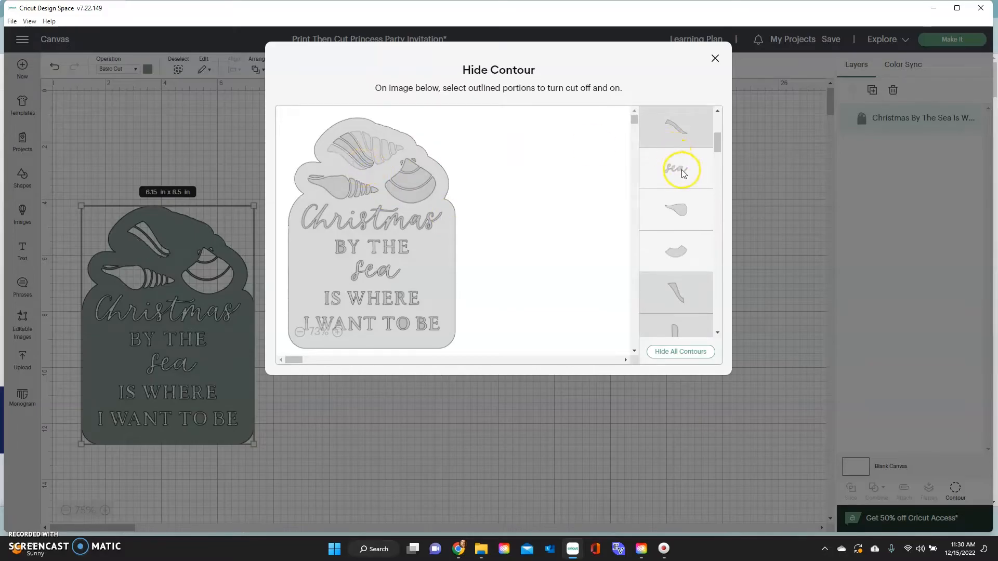
scroll(684, 177, up, 2)
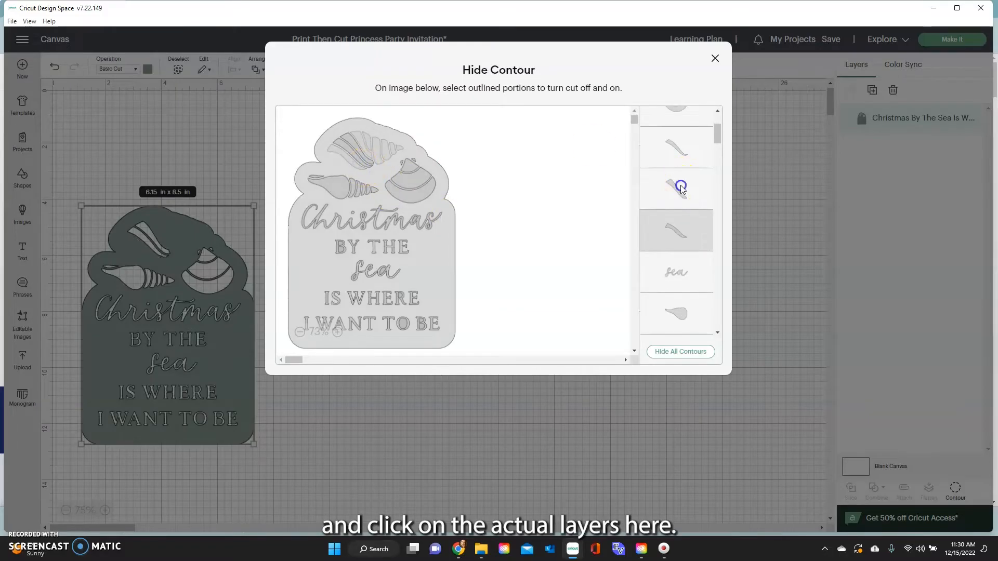
click(681, 187)
click(680, 187)
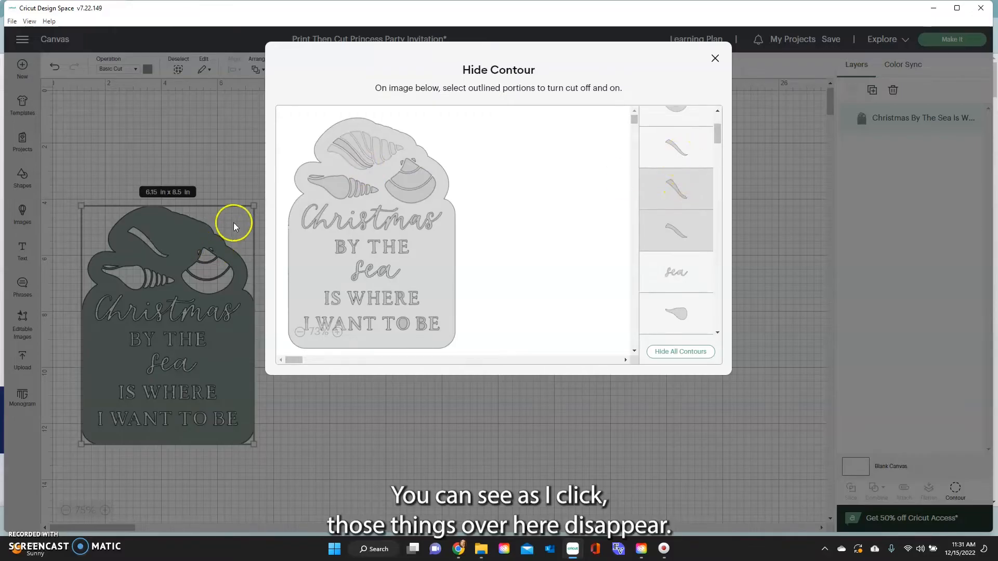
click(689, 148)
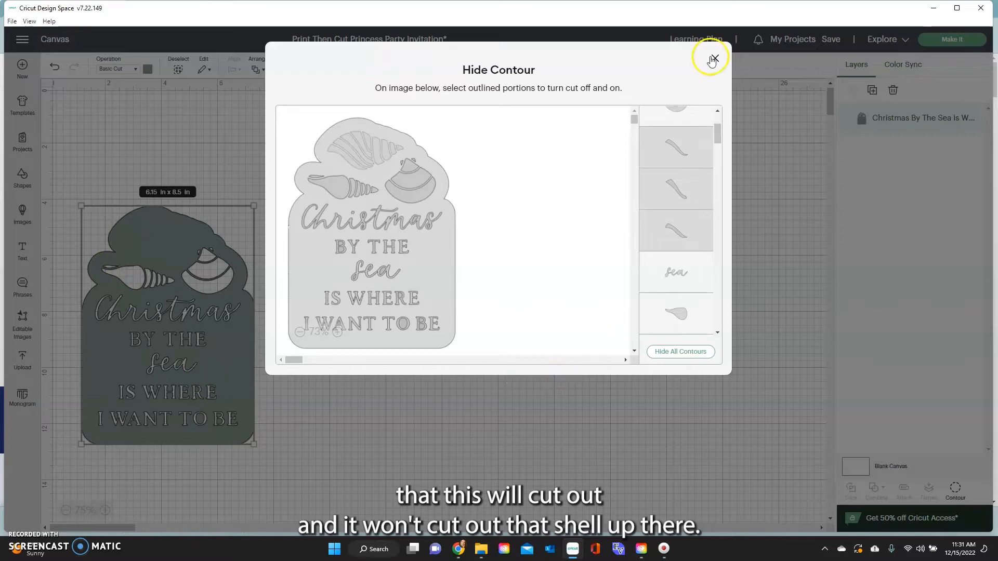
Return to the canvas with the top shell kept solid and bring up the image library.
click(714, 58)
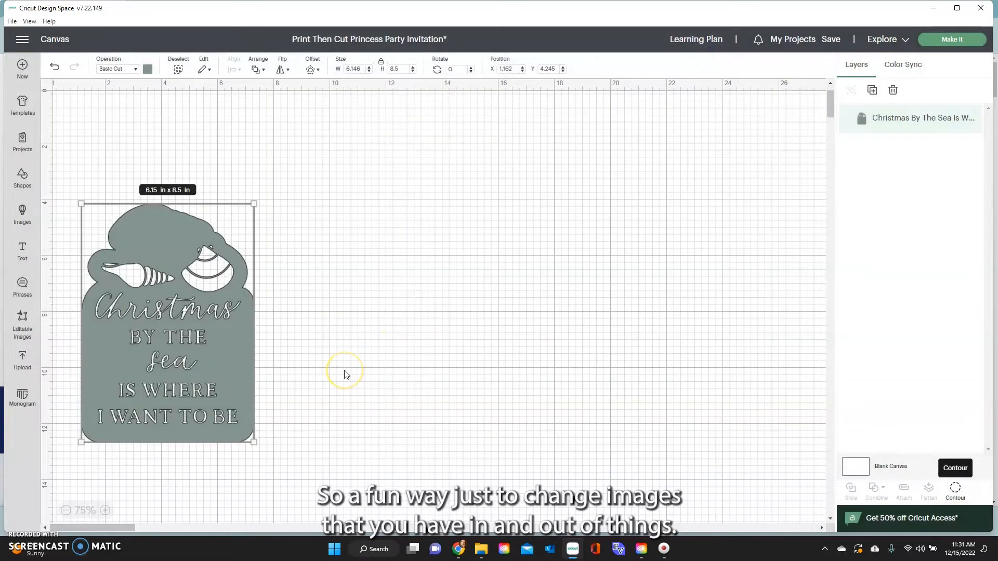
scroll(347, 374, down, 2)
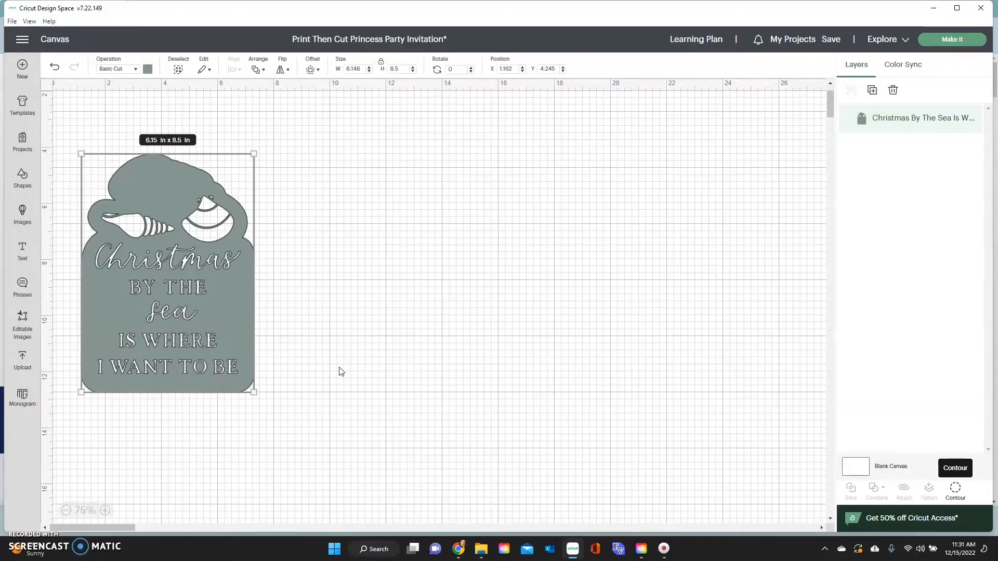
click(22, 214)
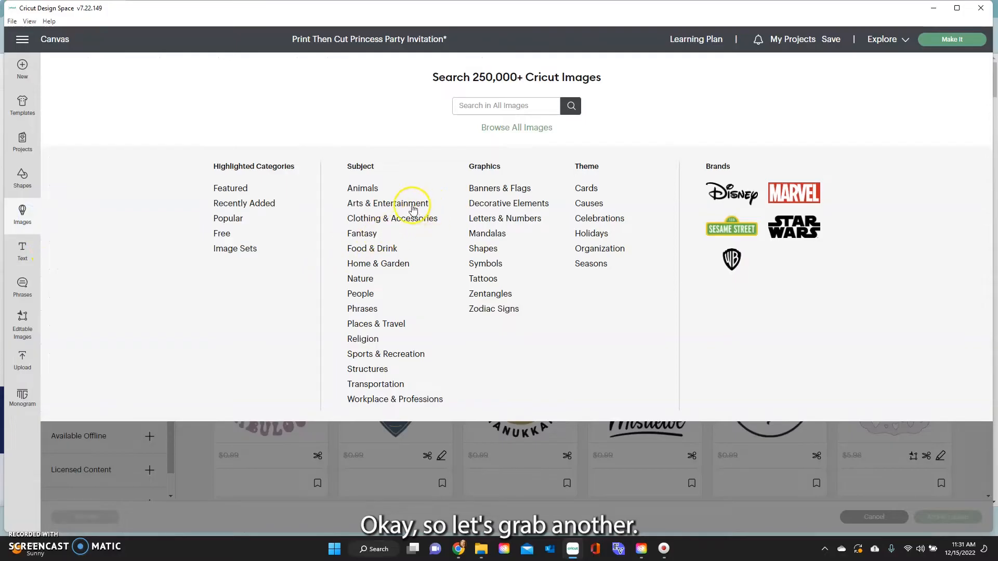
Add the Santa-hat dog and the plain dog-face drawing from Animals to the canvas.
click(371, 188)
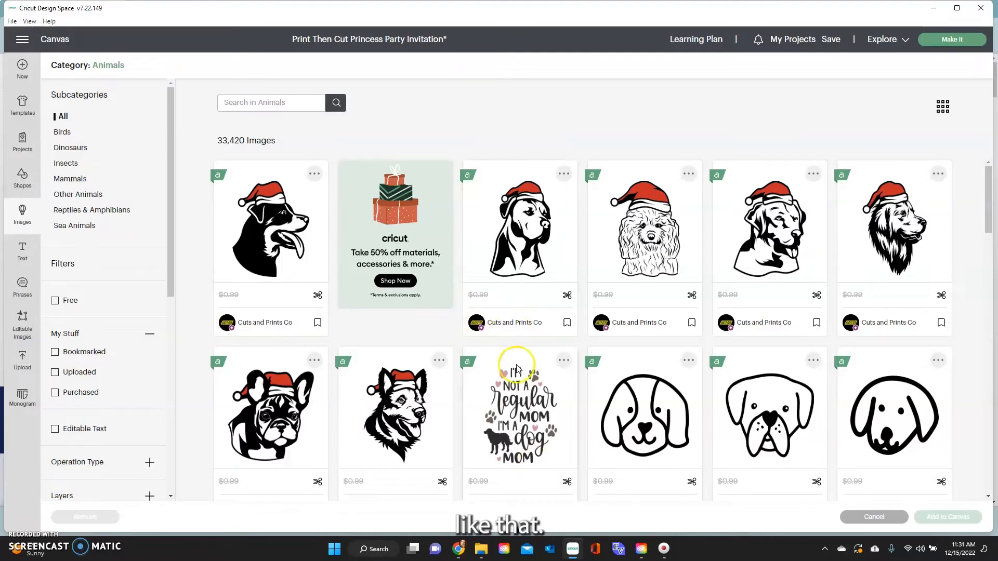
click(521, 246)
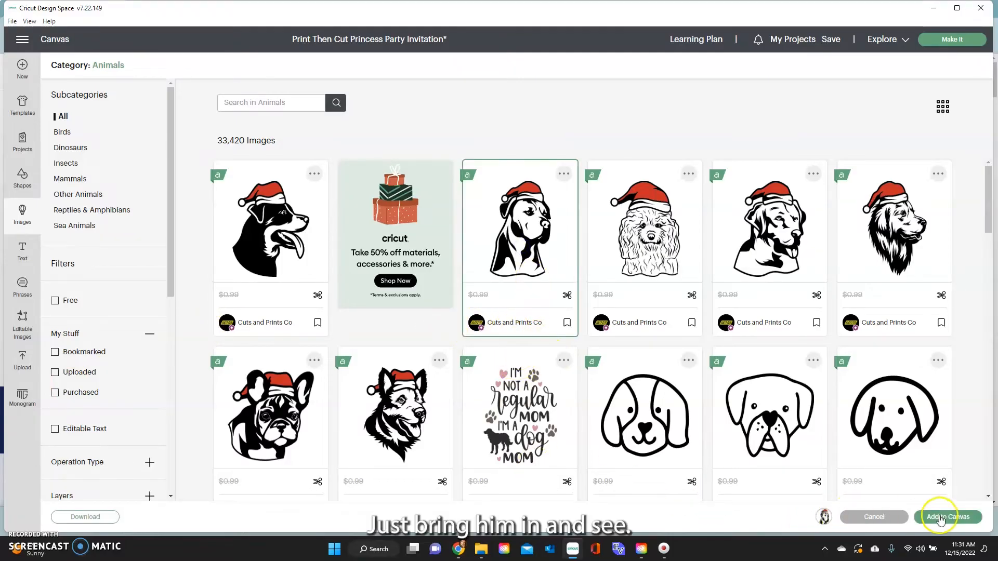
click(668, 417)
click(954, 517)
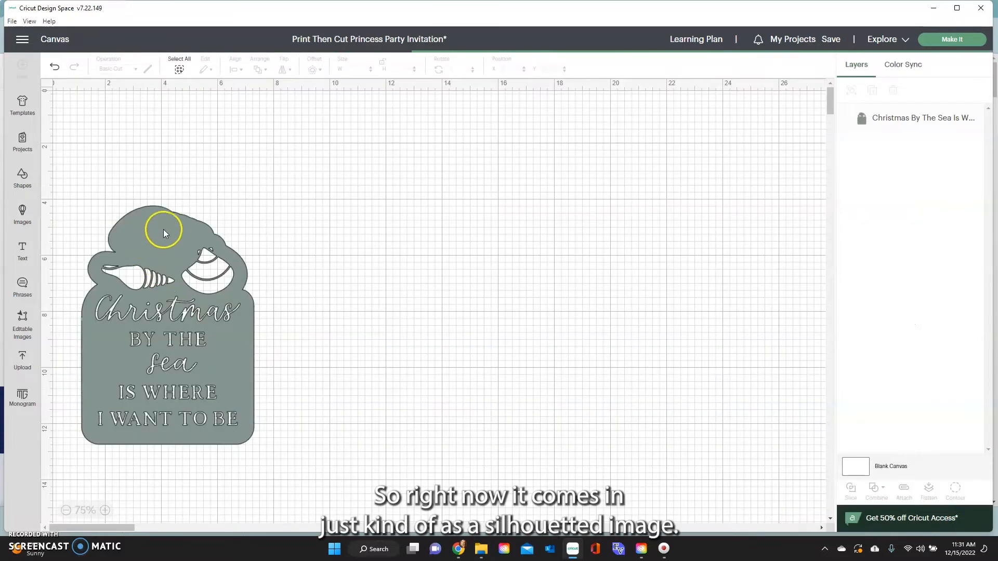
Separate the Dog Face image from the Santa-hat dog on the canvas.
drag(263, 189, 600, 257)
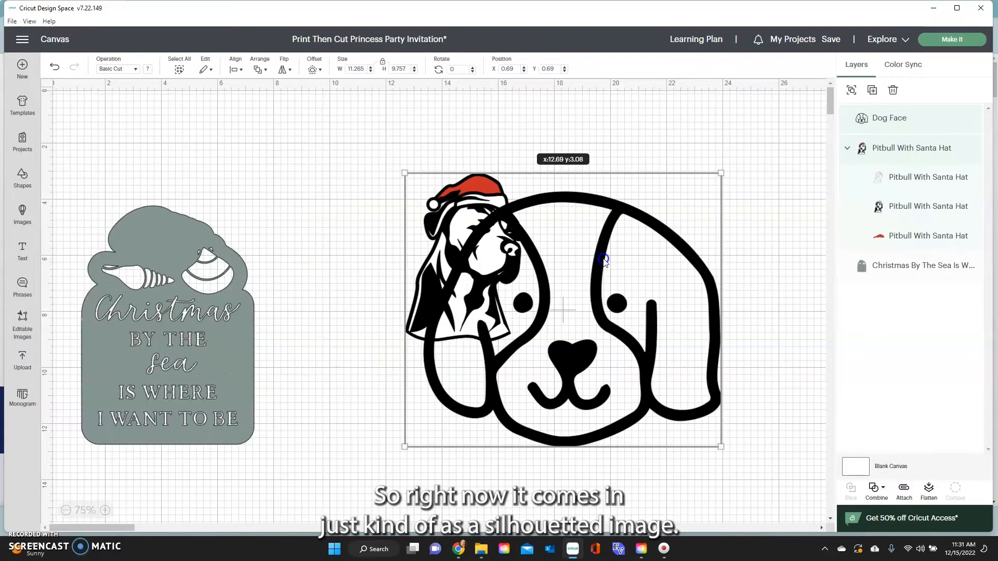
click(288, 146)
drag(463, 204, 234, 211)
drag(566, 271, 431, 157)
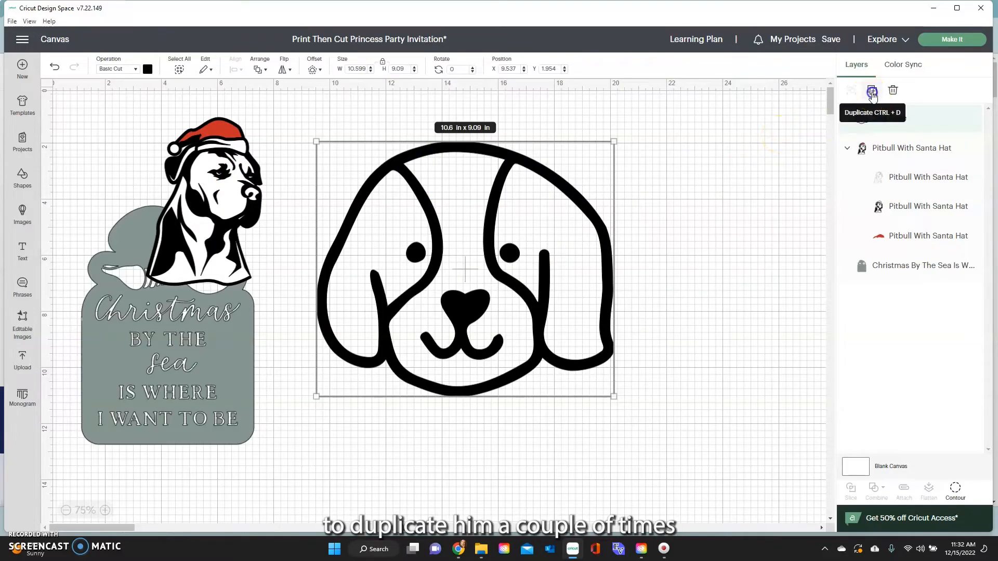
Duplicate Dog Face and pile the extra copies at the lower right.
click(872, 91)
click(872, 91)
click(872, 91)
click(872, 92)
click(872, 92)
drag(466, 310, 809, 431)
drag(291, 289, 817, 485)
drag(303, 309, 904, 512)
drag(341, 351, 884, 513)
drag(479, 272, 459, 252)
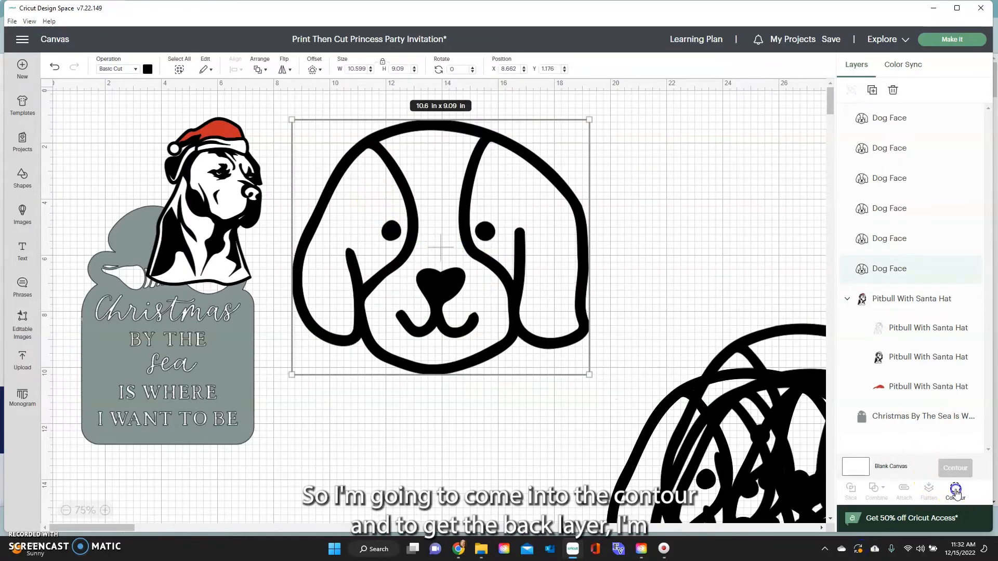
Hide all contours on one Dog Face copy to make a solid head silhouette.
click(956, 489)
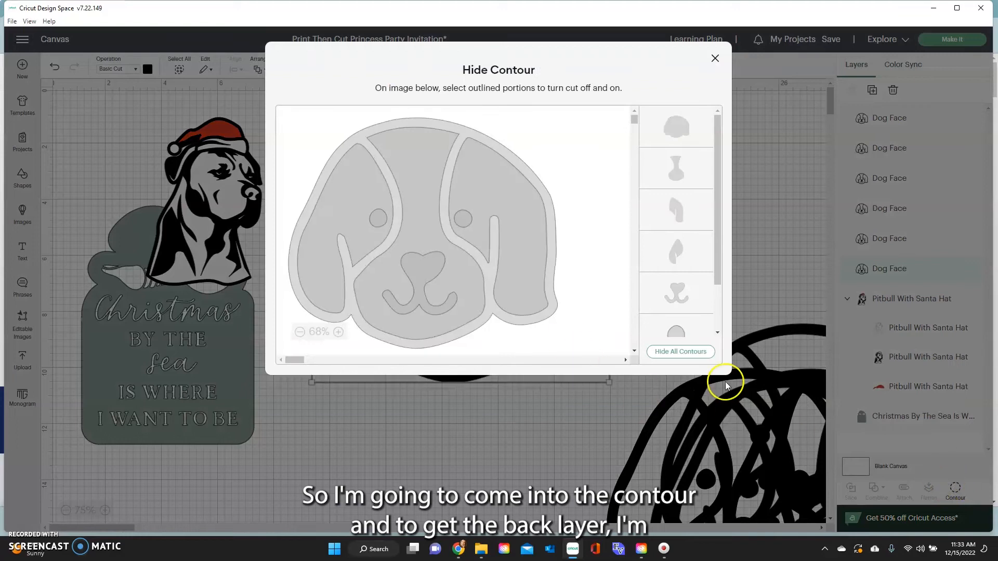
click(694, 352)
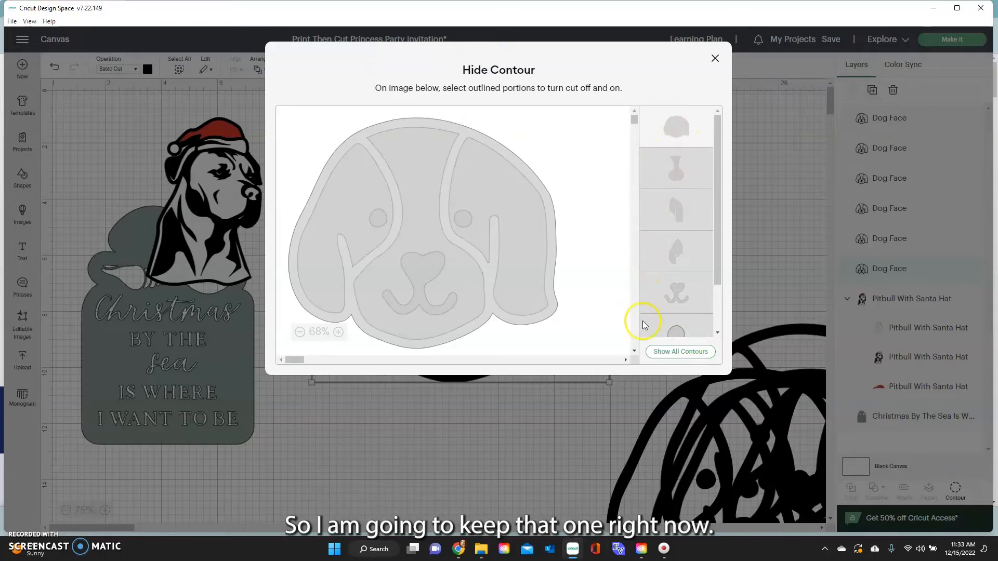
click(718, 60)
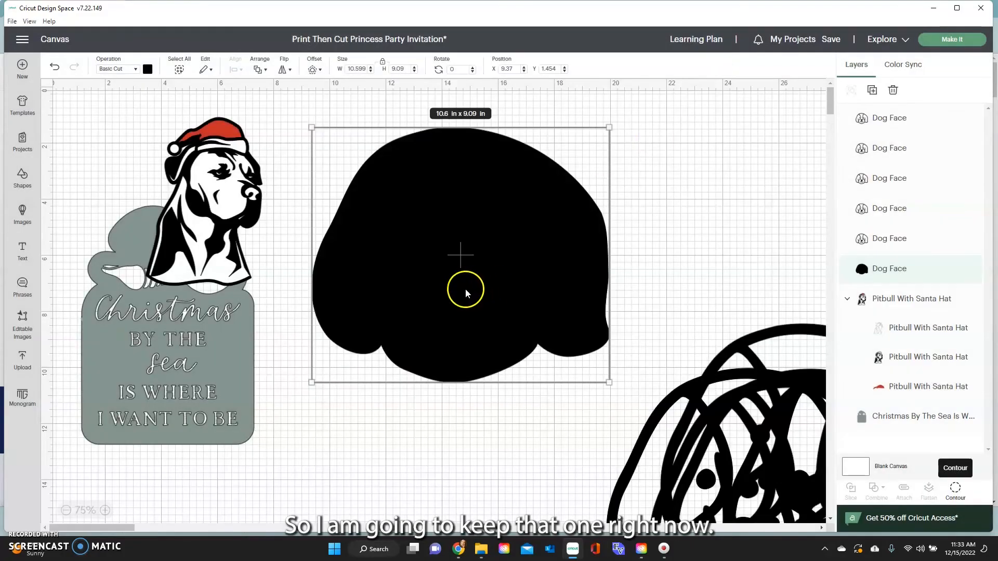
Delete the Christmas sign and Santa-hat dog, then position the silhouette and an outlined Dog Face copy.
click(218, 335)
key(Delete)
click(188, 236)
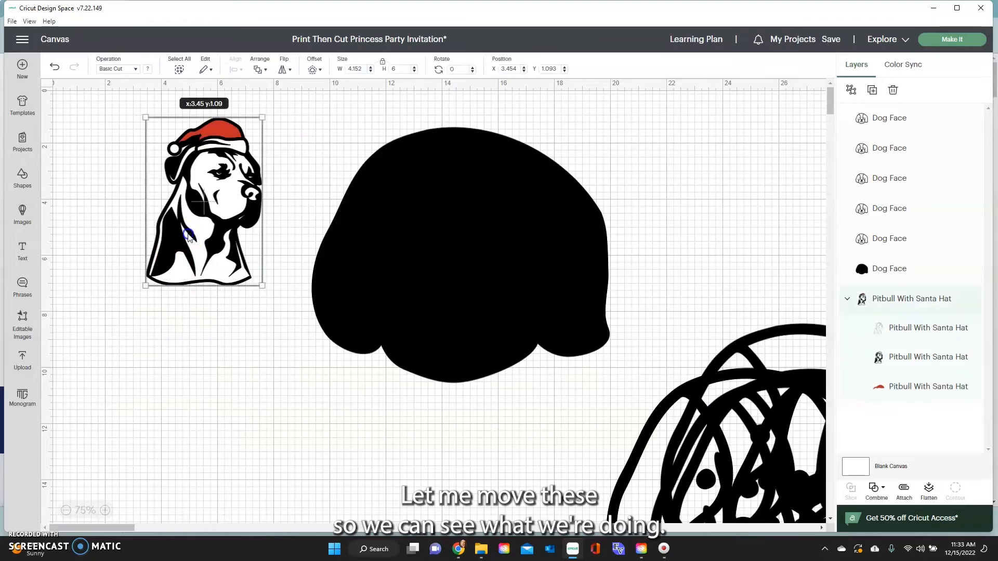
key(Delete)
drag(463, 257, 226, 273)
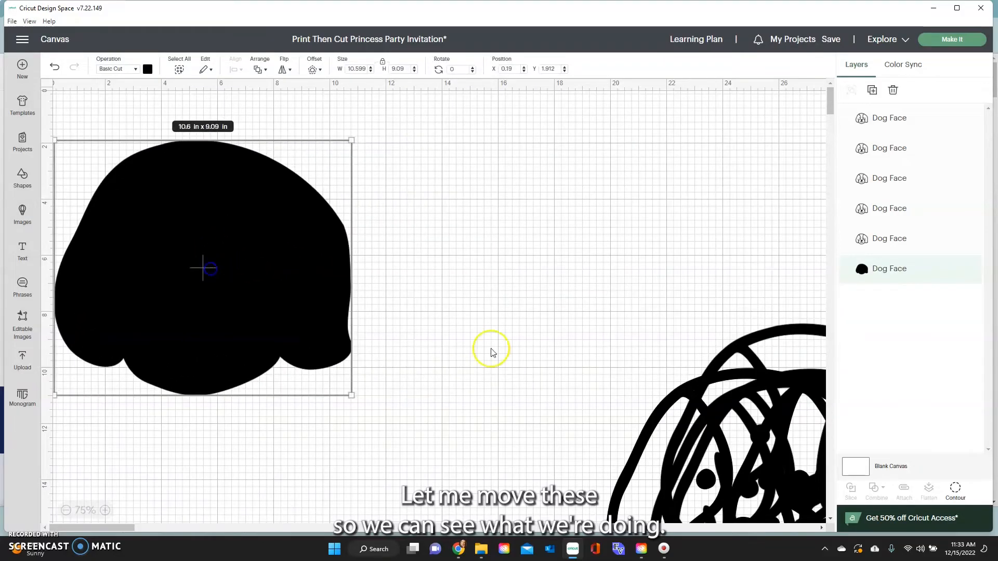
drag(668, 436, 453, 216)
click(671, 410)
drag(277, 239, 271, 558)
drag(516, 265, 193, 266)
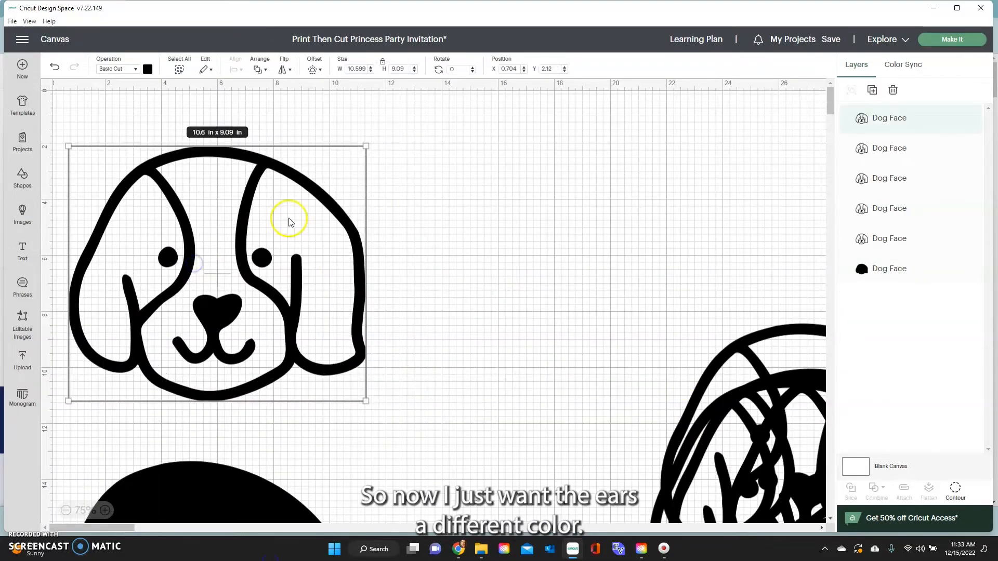
Hide every contour of the outlined Dog Face copy except its two ears.
click(956, 490)
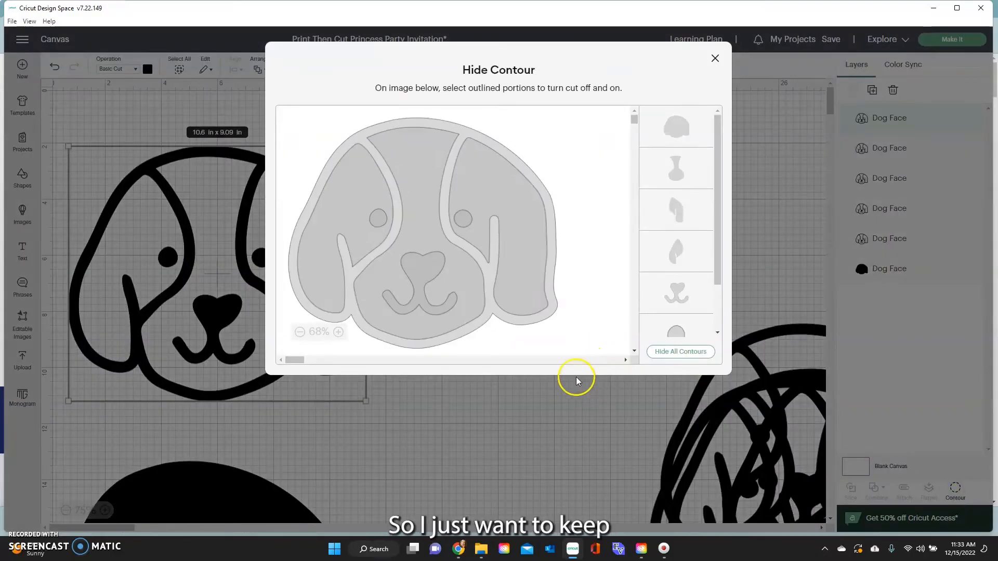
click(365, 194)
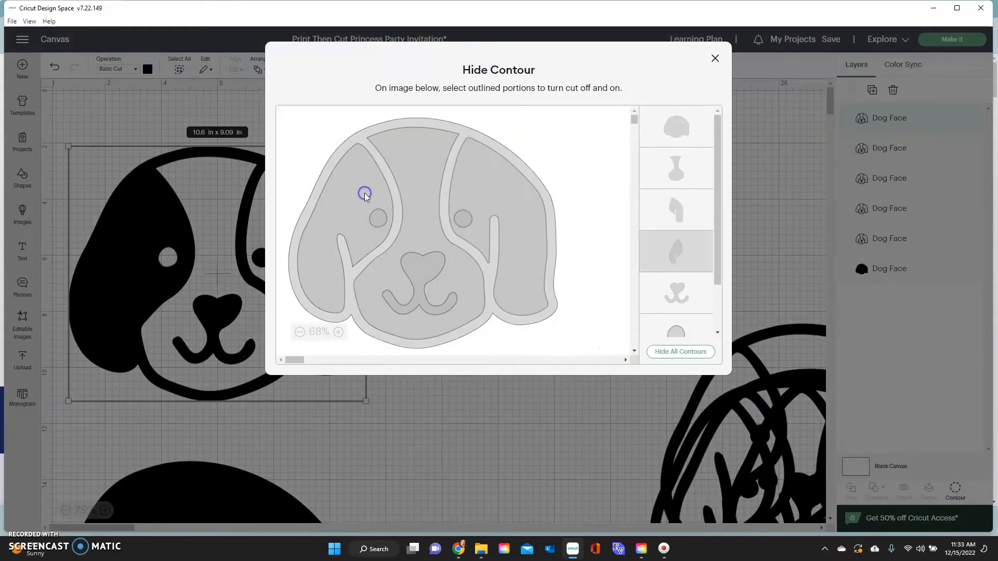
click(365, 195)
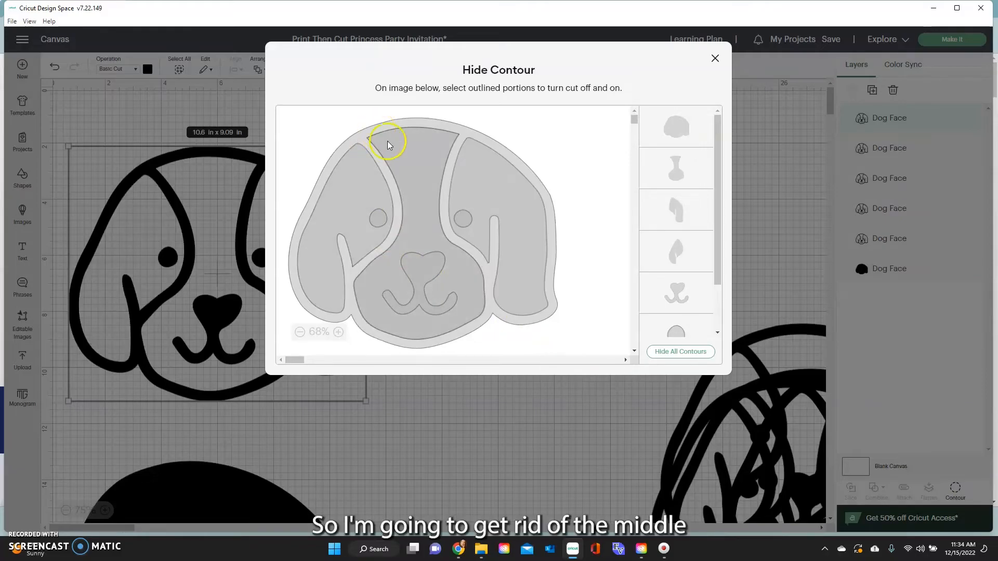
click(398, 155)
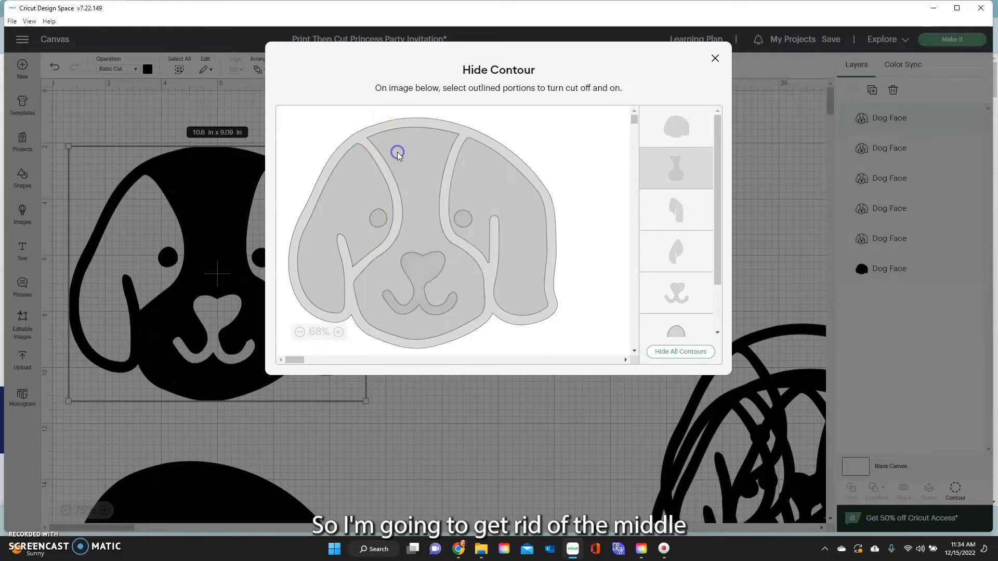
click(401, 126)
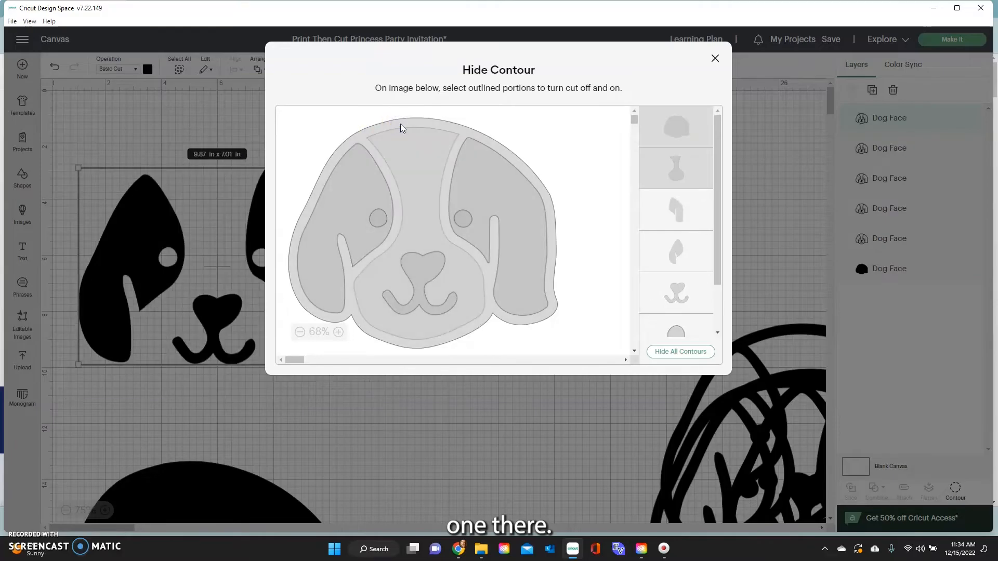
click(420, 273)
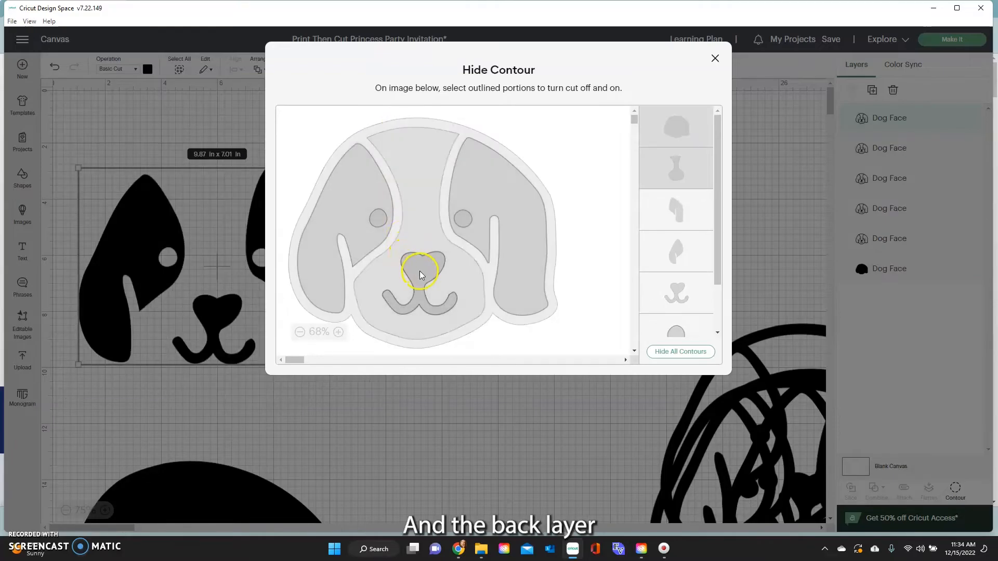
click(385, 251)
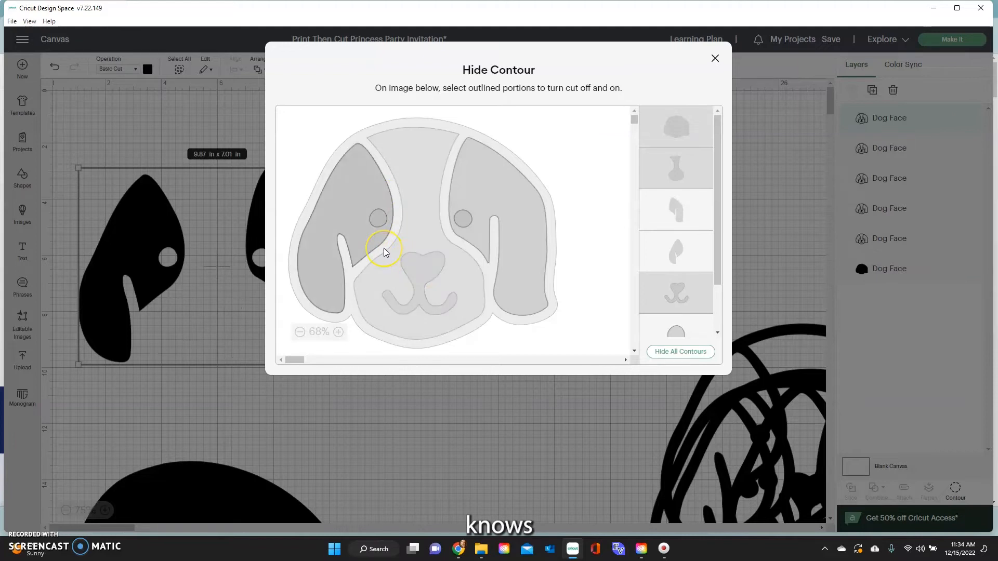
click(379, 218)
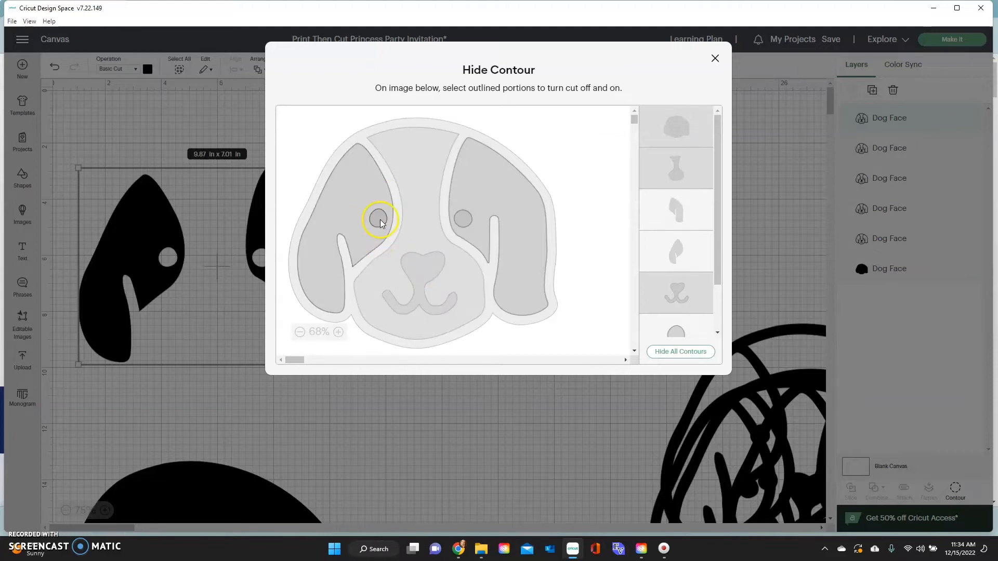
click(465, 220)
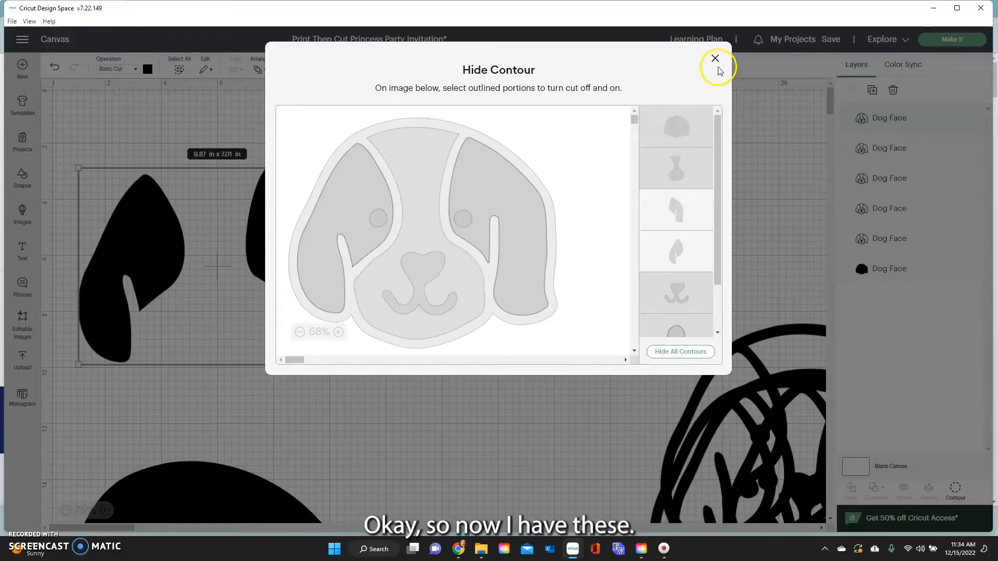
click(716, 58)
Colour the ears brown and the head silhouette white.
click(147, 70)
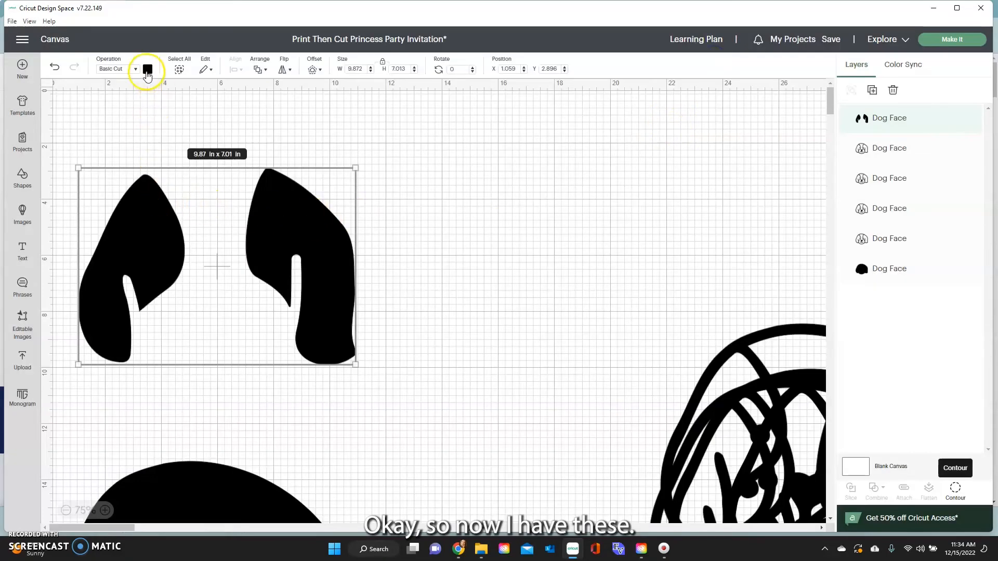
click(238, 166)
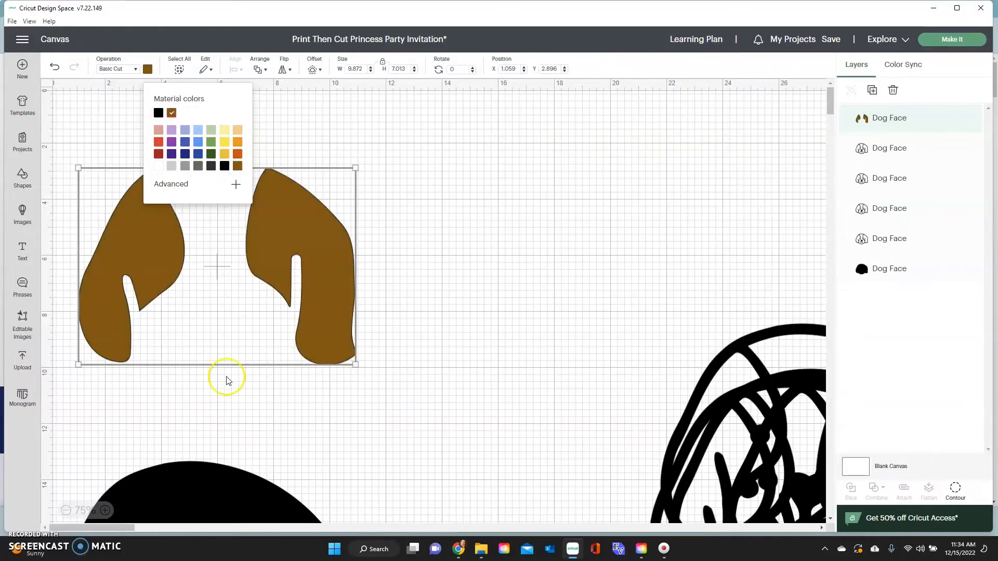
scroll(218, 395, down, 4)
click(209, 420)
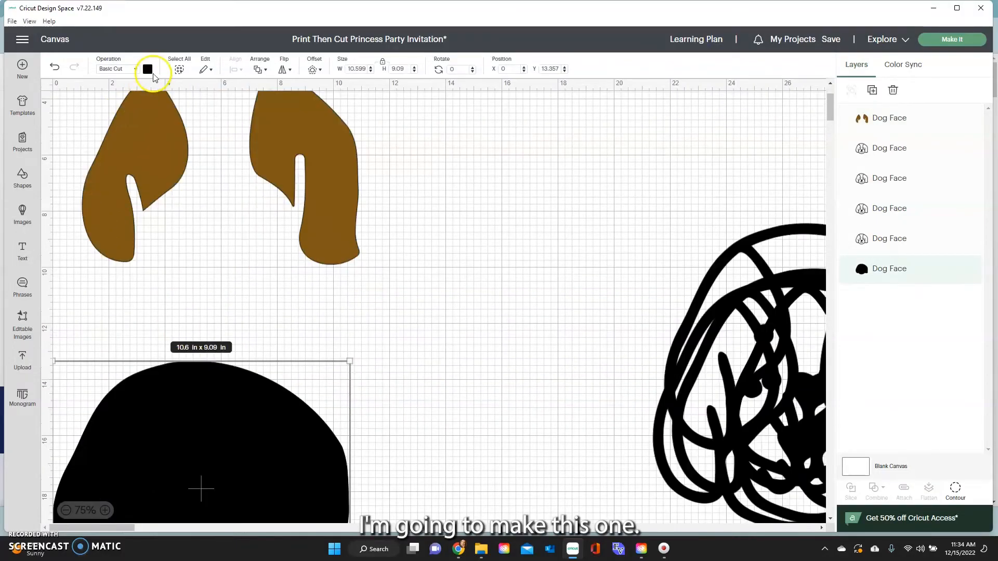
click(147, 69)
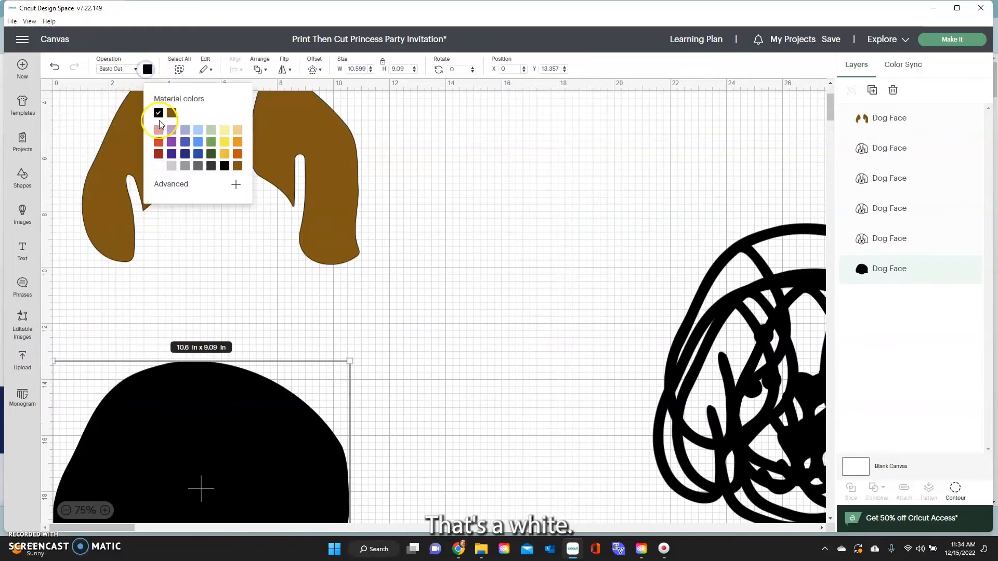
click(156, 171)
Place the brown ears on the white head and bring up contours for another Dog Face copy.
drag(321, 185, 302, 501)
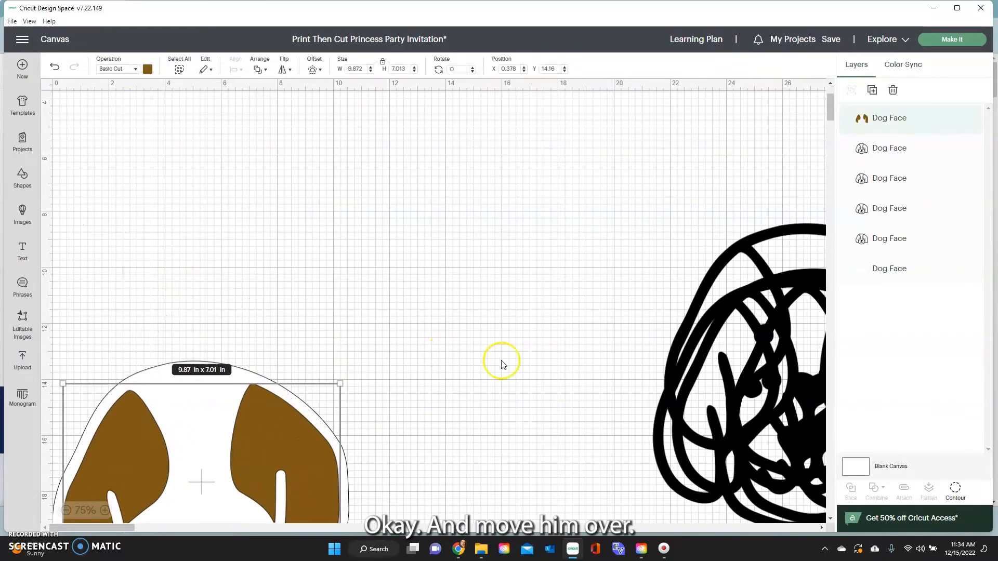
drag(733, 354, 384, 137)
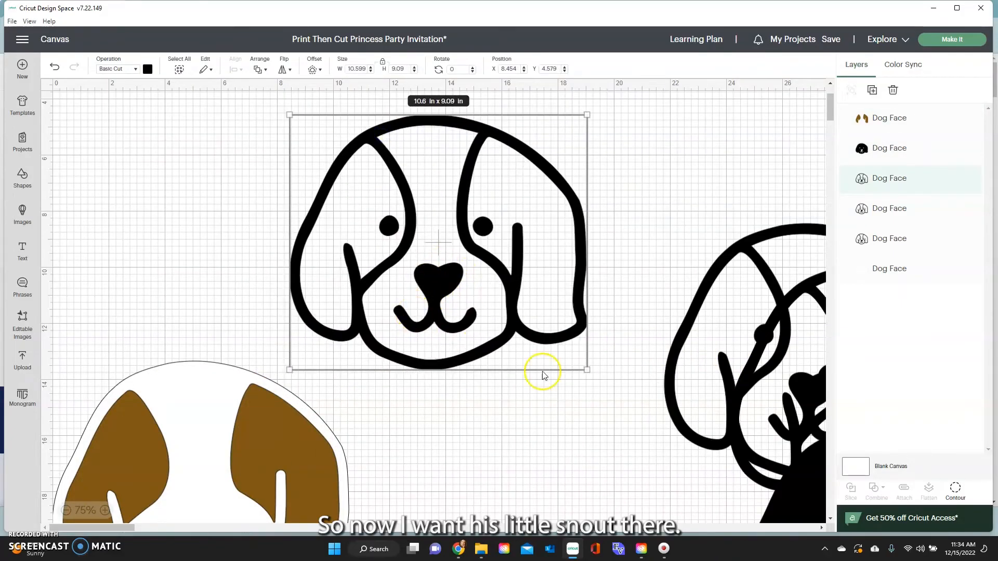
click(955, 488)
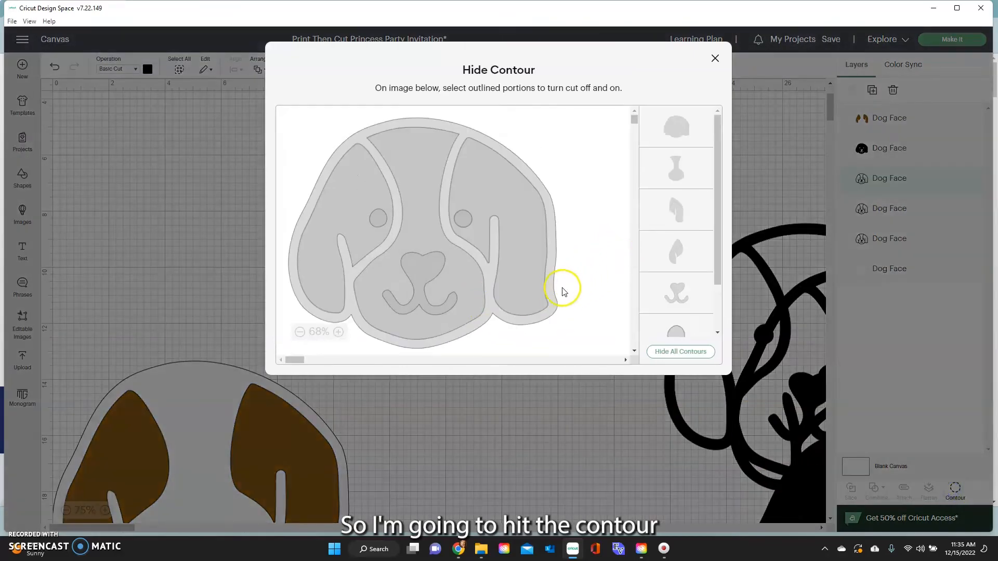
Hide the outline, ears, eyes and centre face, leaving only the nose and mouth (2.94 × 2.49 in).
click(550, 300)
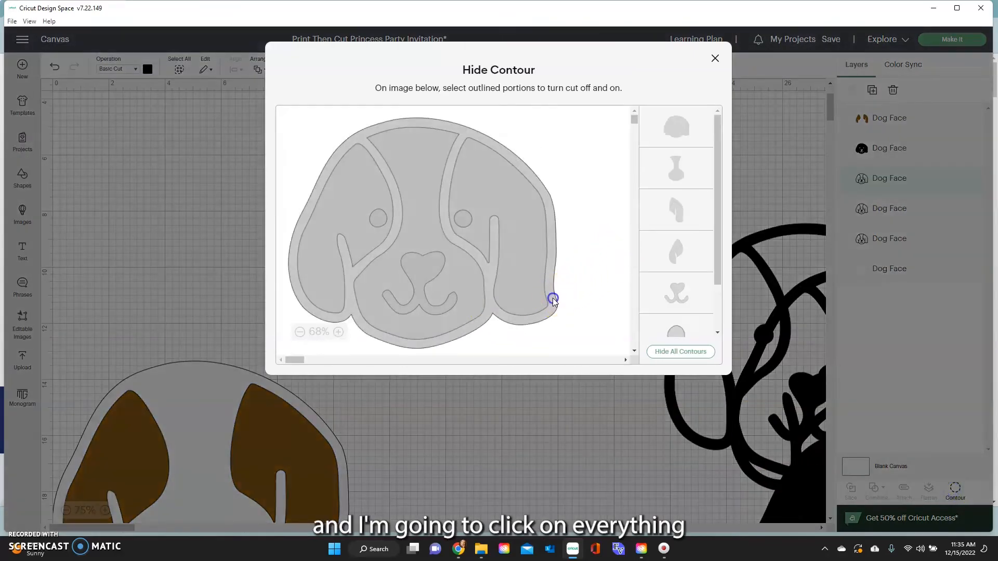
click(516, 285)
click(338, 215)
click(380, 214)
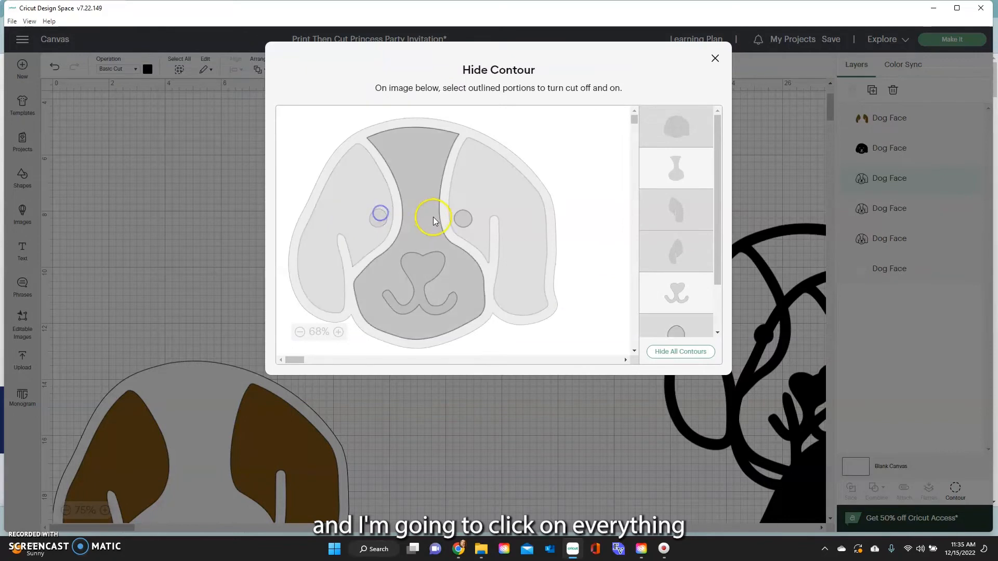
click(465, 219)
click(428, 224)
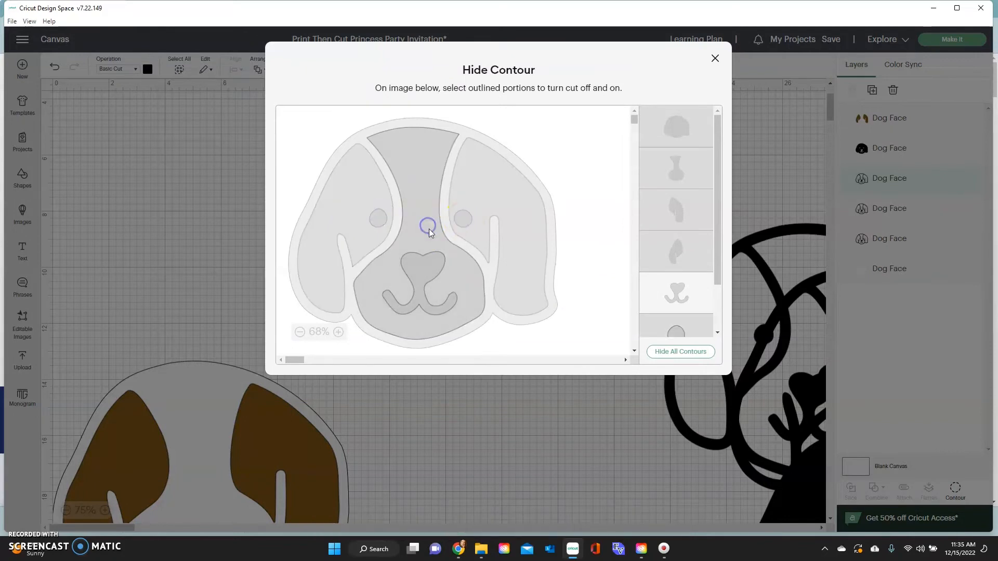
click(455, 280)
click(406, 279)
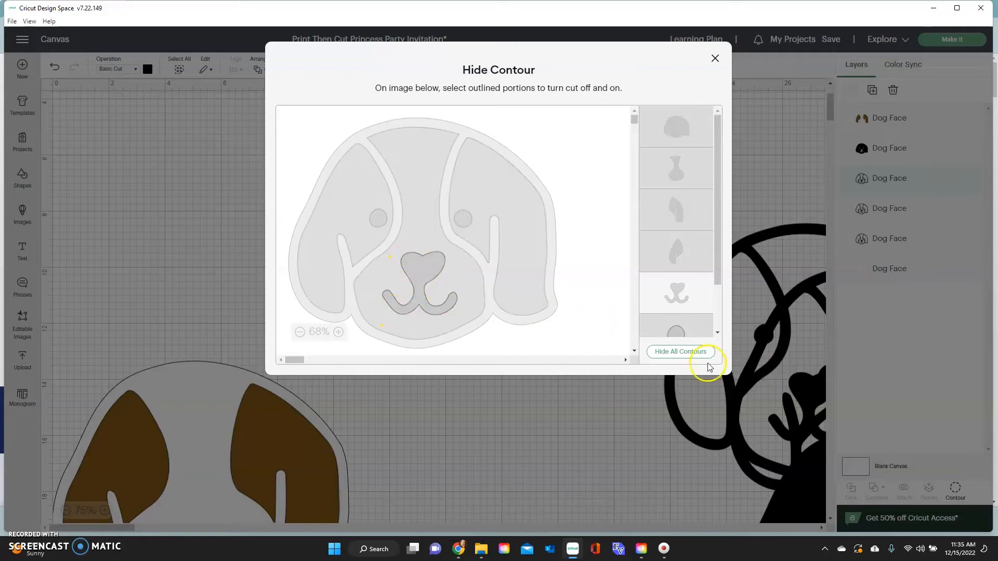
click(716, 59)
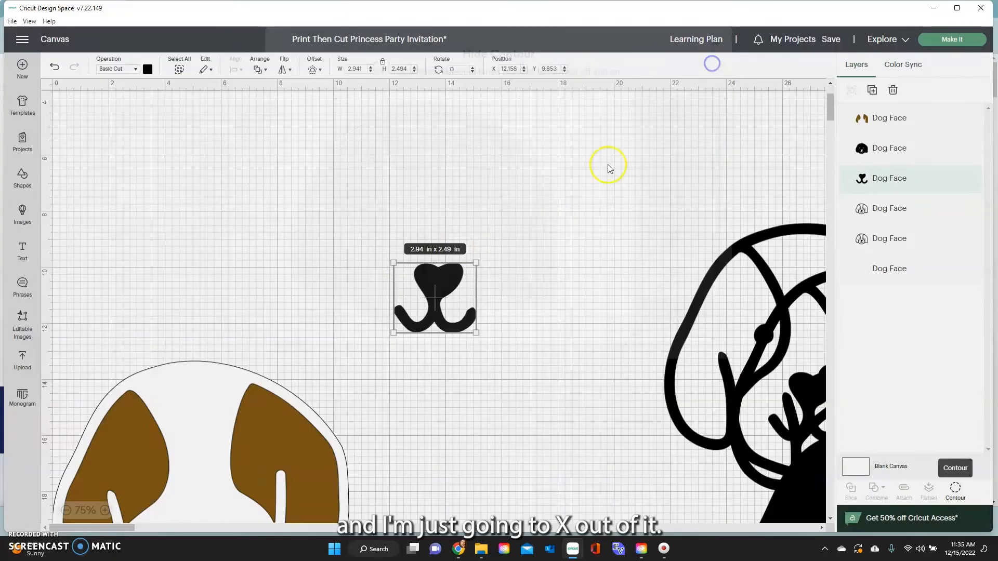
Place the black nose and mouth on the white head between the brown ears.
drag(456, 274, 216, 484)
scroll(214, 481, down, 2)
scroll(208, 430, down, 1)
mouse_move(212, 407)
mouse_down()
mouse_move(208, 429)
mouse_move(218, 387)
mouse_move(206, 391)
mouse_up()
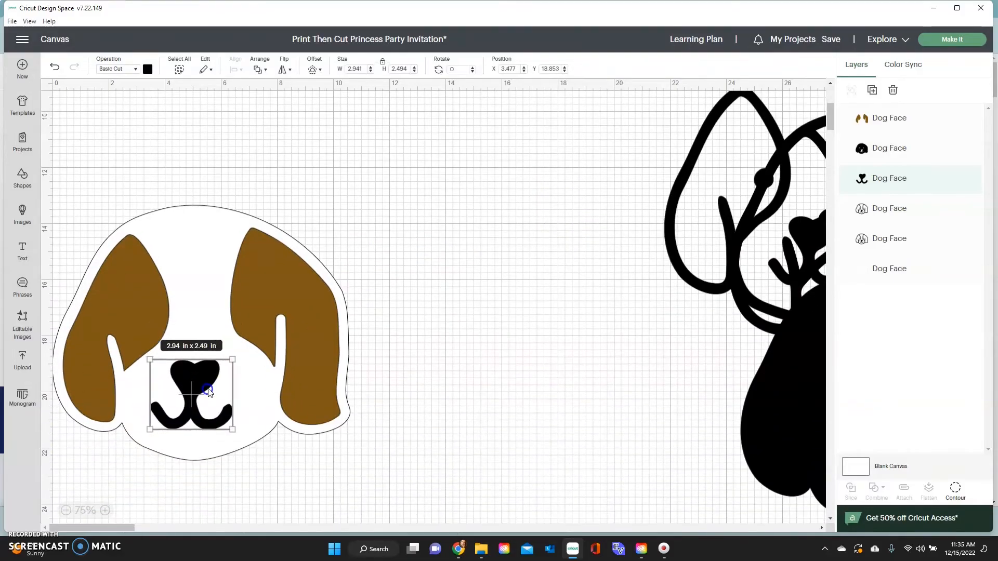
Move the coloured dog lower and position the outline dog copy above it.
drag(675, 212, 282, 272)
drag(109, 198, 212, 390)
drag(245, 311, 254, 469)
drag(430, 229, 211, 212)
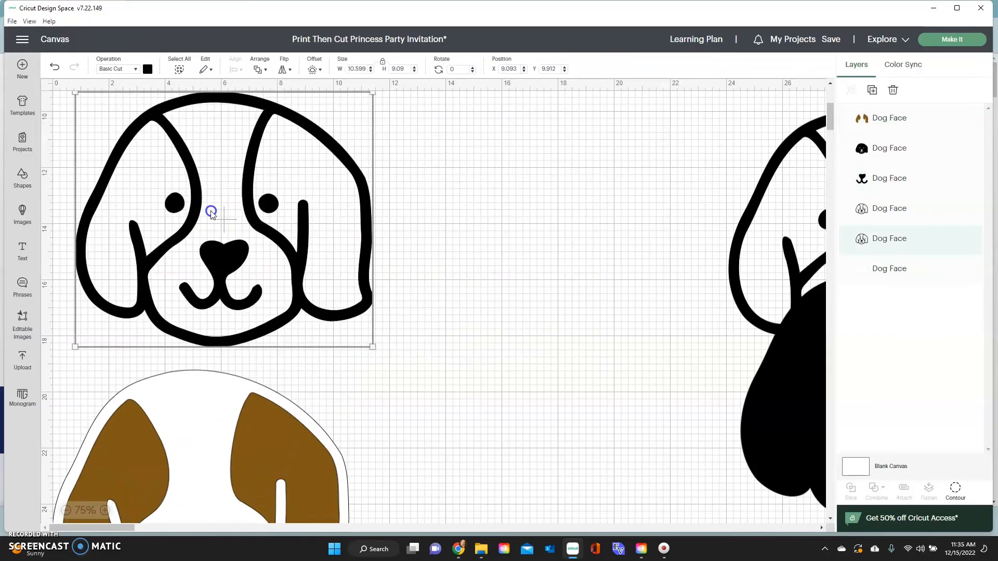
Hide every contour of the outline dog copy except the two eyes.
click(957, 493)
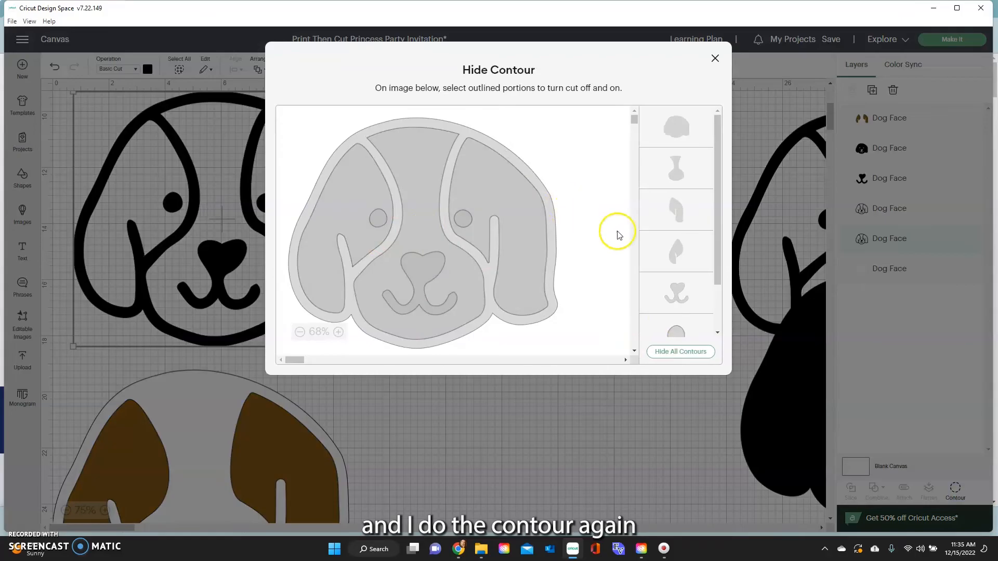
click(689, 352)
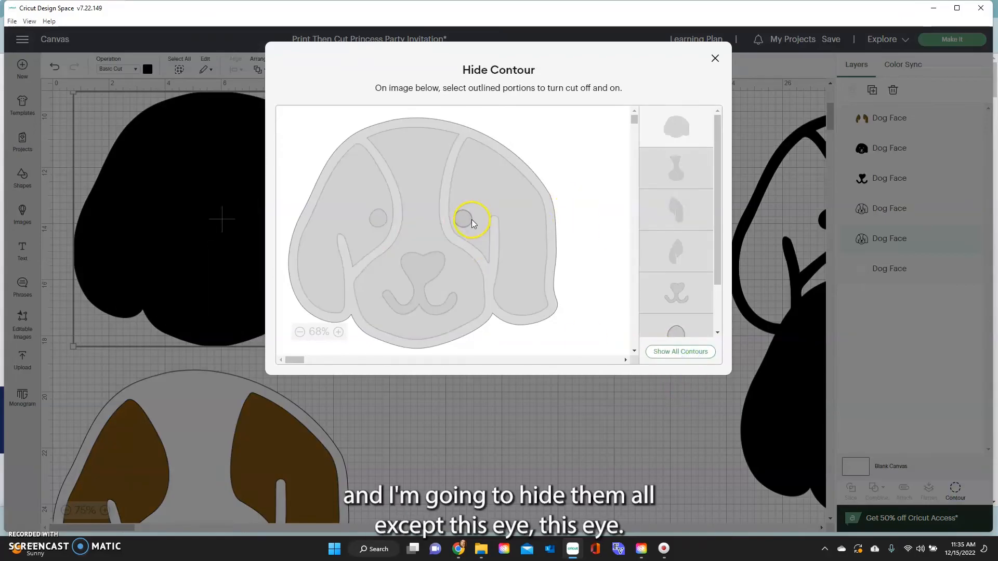
click(376, 217)
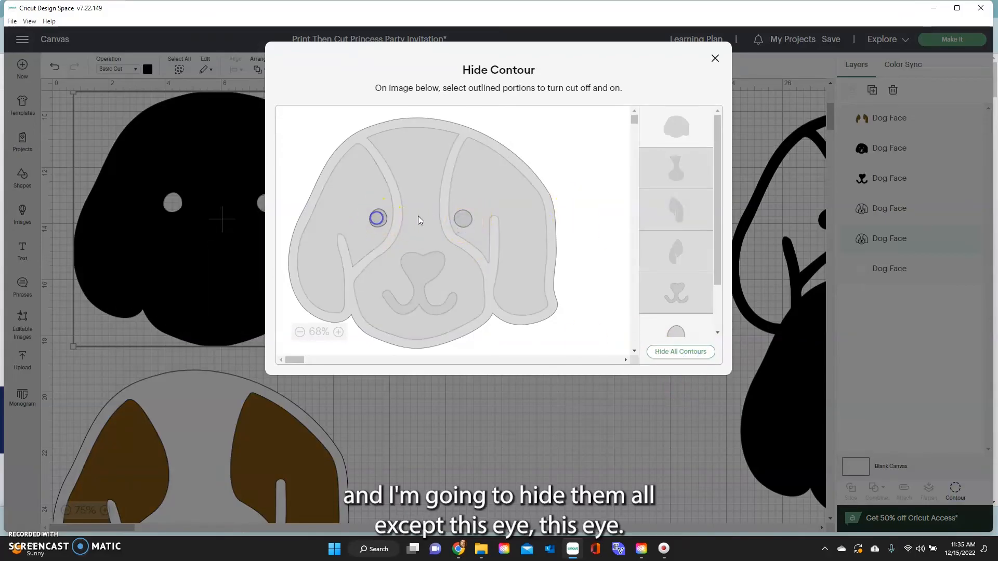
click(685, 134)
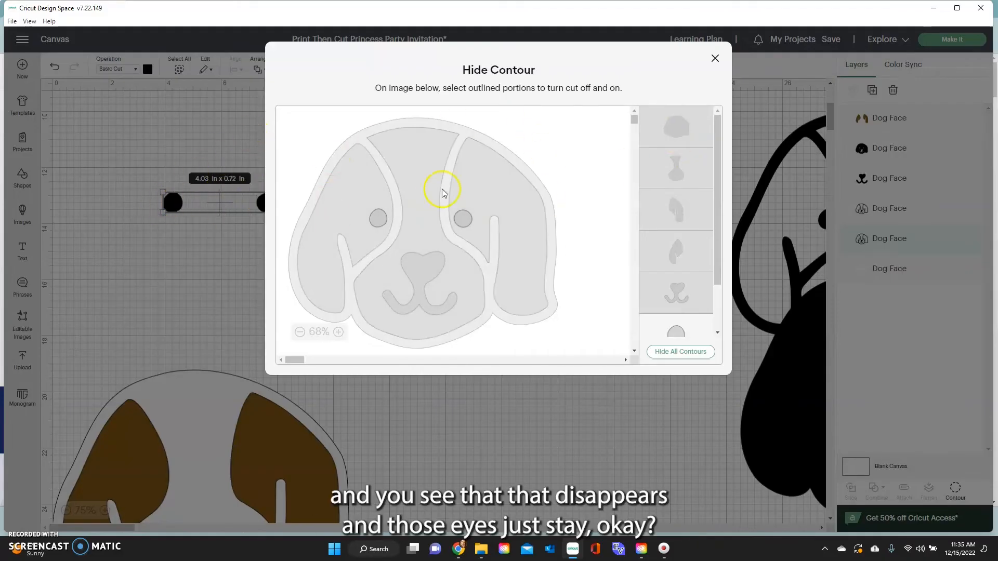
click(715, 59)
Move the black eyes piece down toward the coloured dog face.
drag(268, 203, 263, 512)
scroll(263, 513, down, 2)
drag(744, 203, 592, 376)
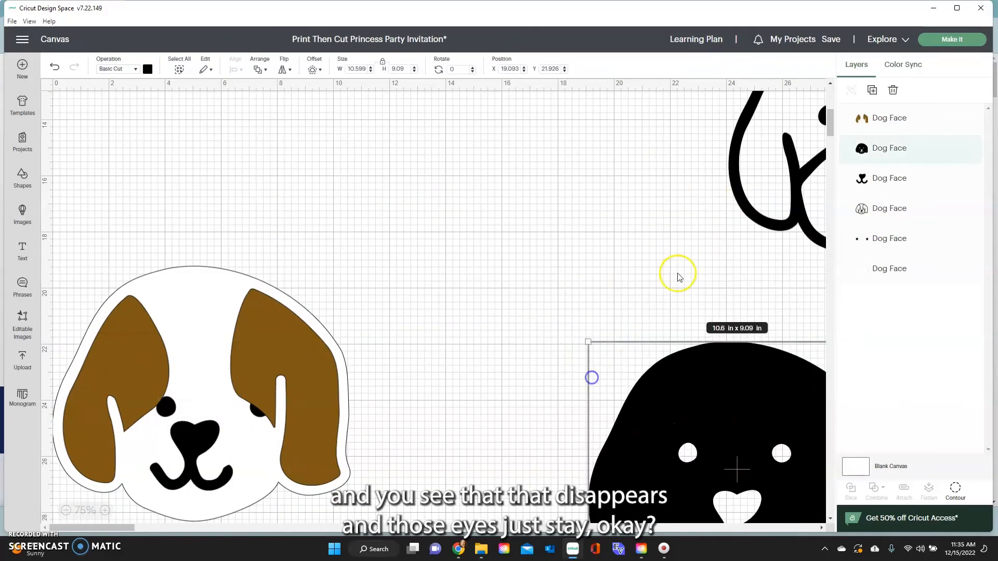
Send the brown ears one layer backward and shift them off the face.
key(Delete)
key(ctrl+z)
click(145, 344)
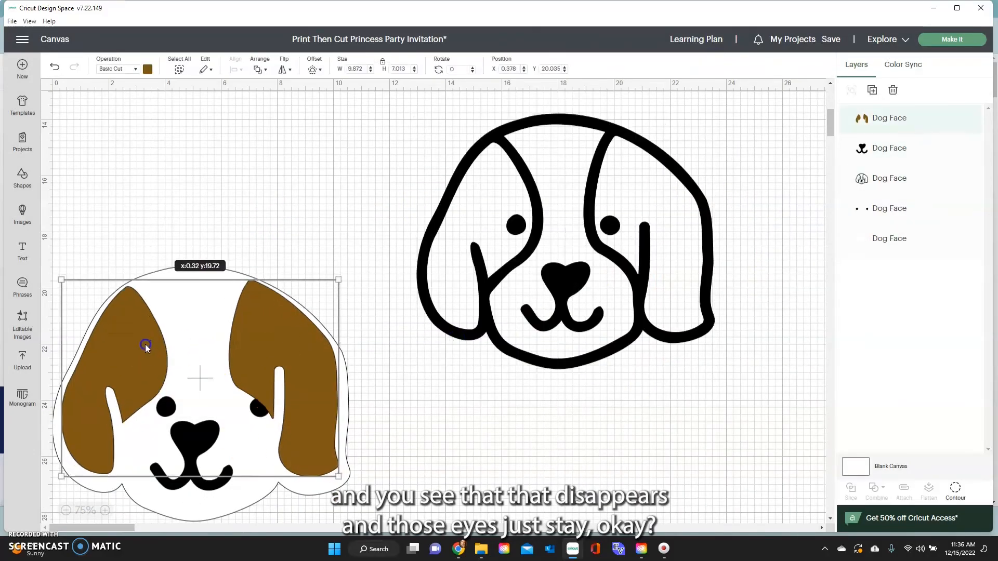
right_click(250, 357)
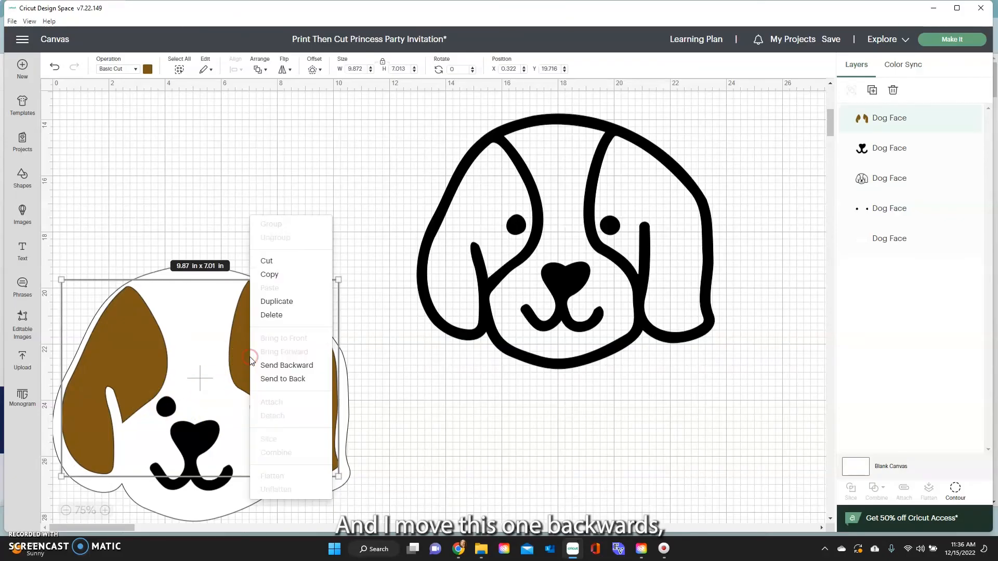
click(288, 370)
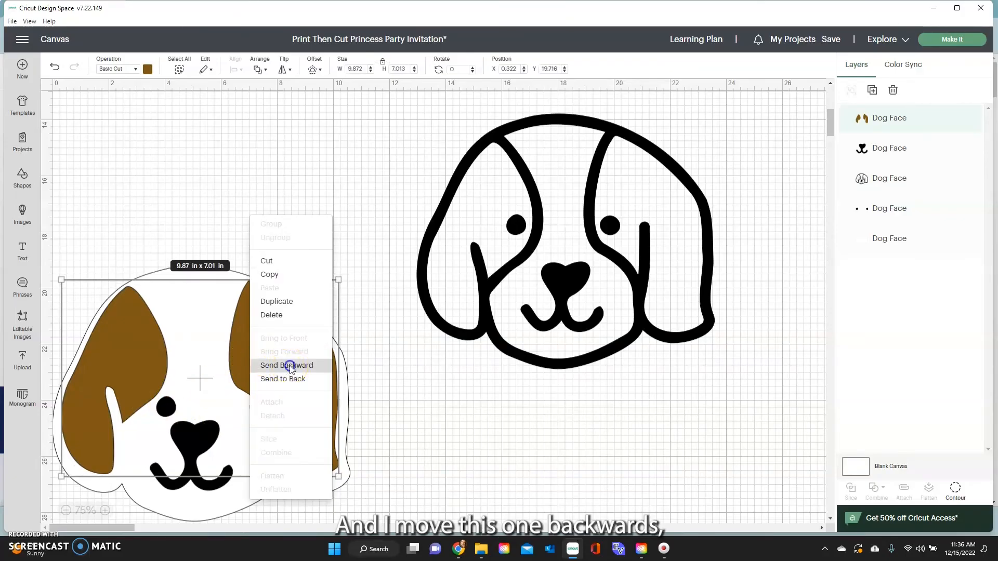
click(294, 226)
click(174, 410)
drag(173, 411, 233, 367)
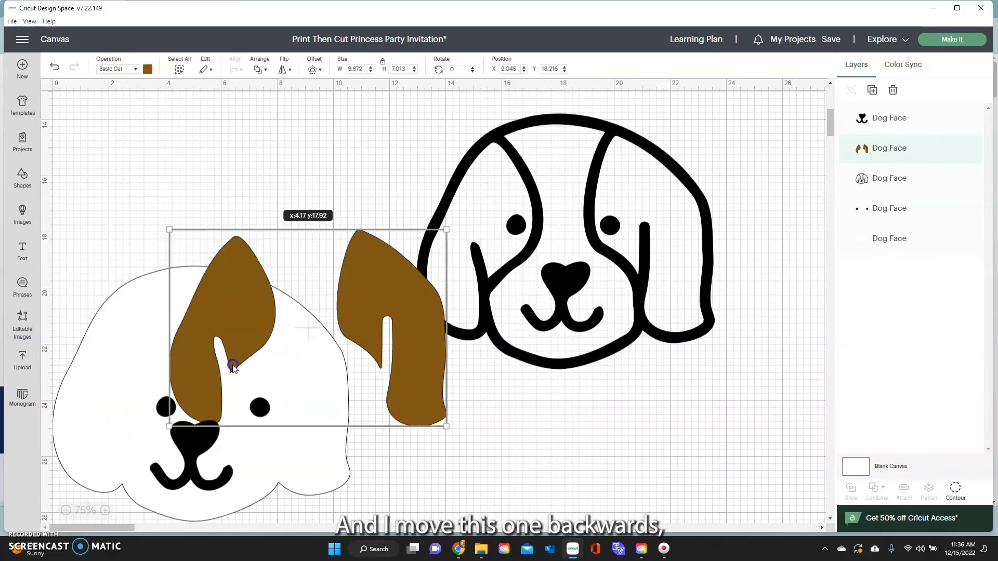
Bring the black eyes to the front and set ears and eyes back on the face.
click(164, 407)
right_click(168, 404)
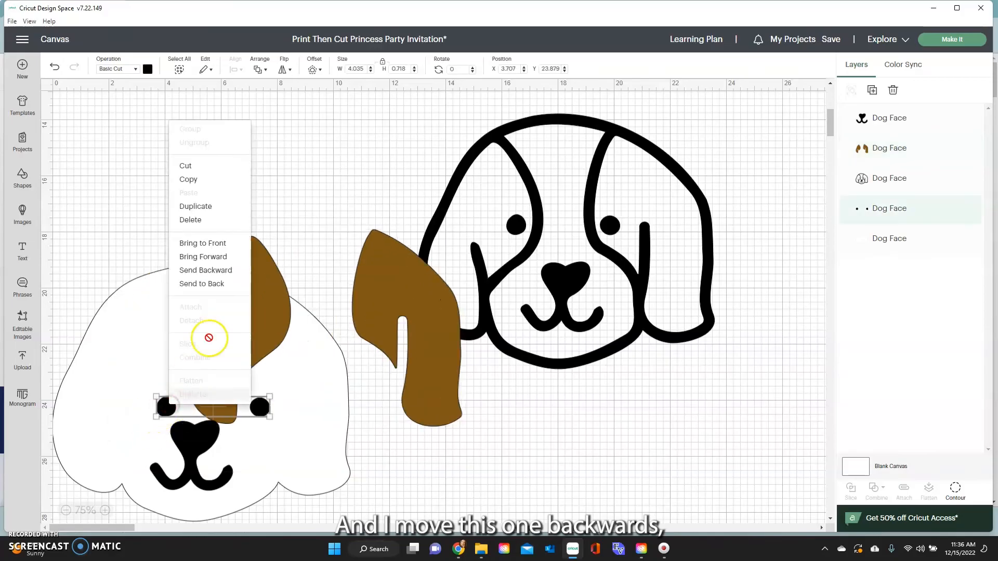
click(228, 244)
drag(211, 291, 112, 382)
drag(166, 411, 151, 374)
Recolour the nose and mouth piece from black to light pink.
click(192, 455)
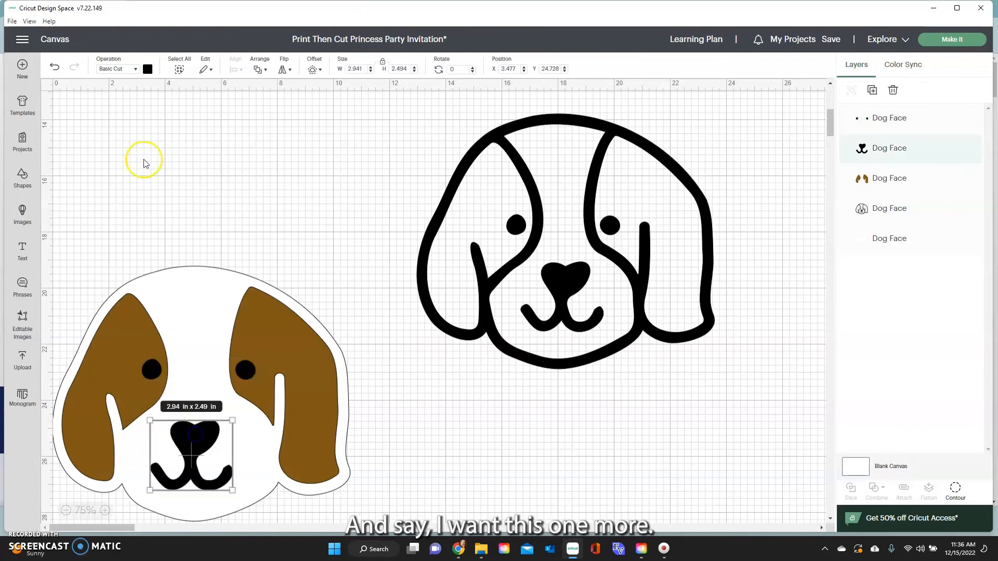
click(146, 73)
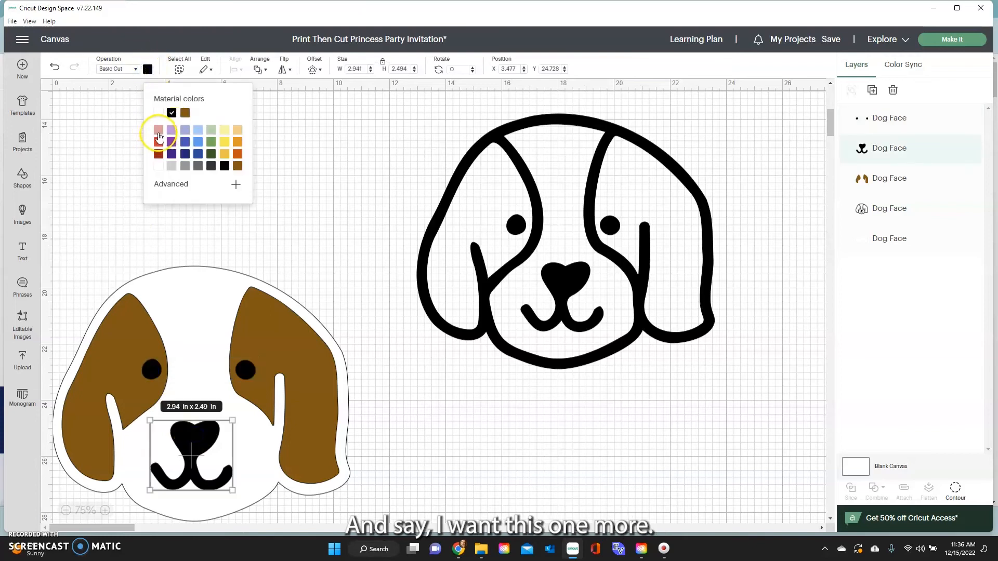
click(158, 136)
click(118, 160)
scroll(107, 196, down, 3)
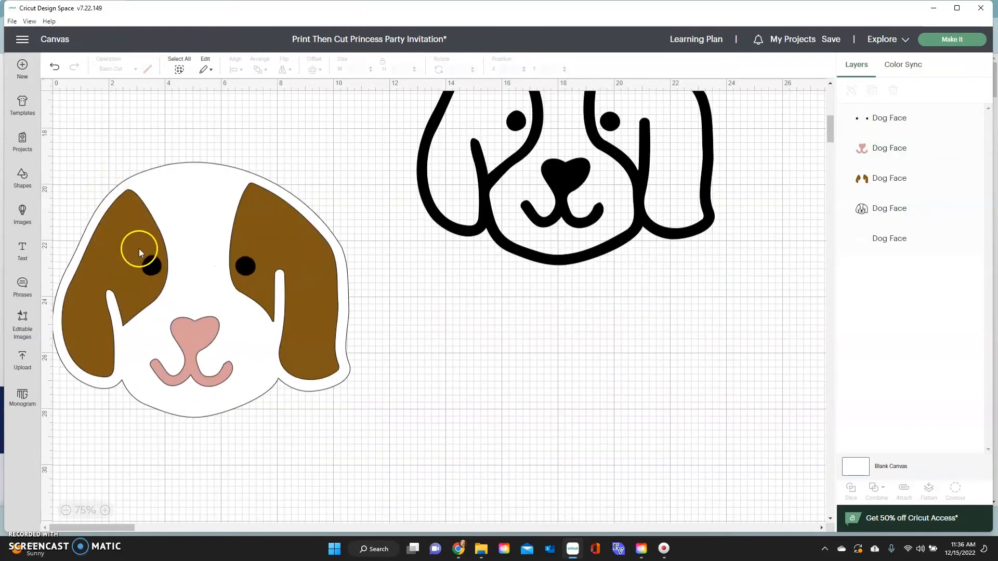
scroll(139, 246, up, 3)
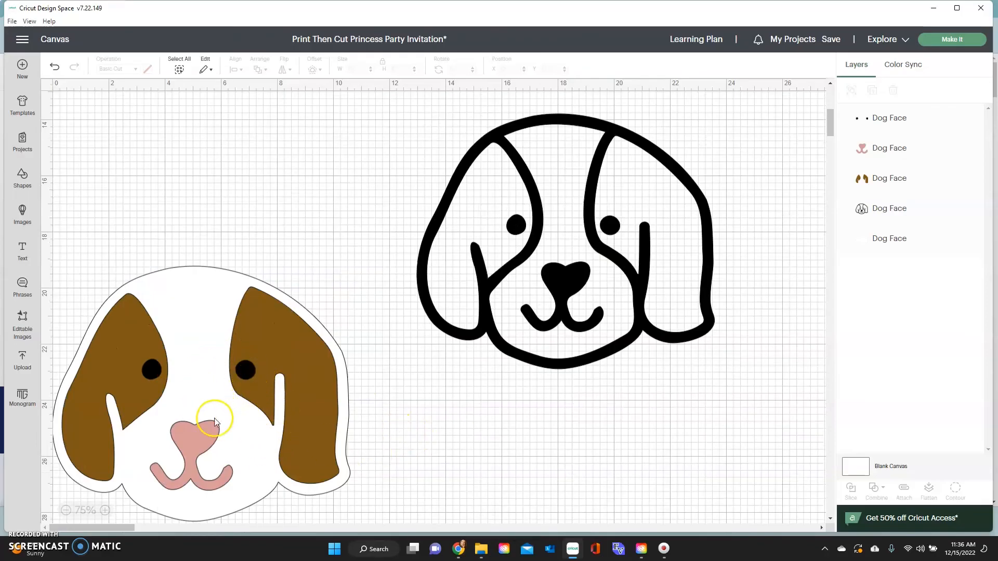
Change the outline dog copy's hidden contours to make a solid 9.87 × 8.37 in black face.
click(549, 360)
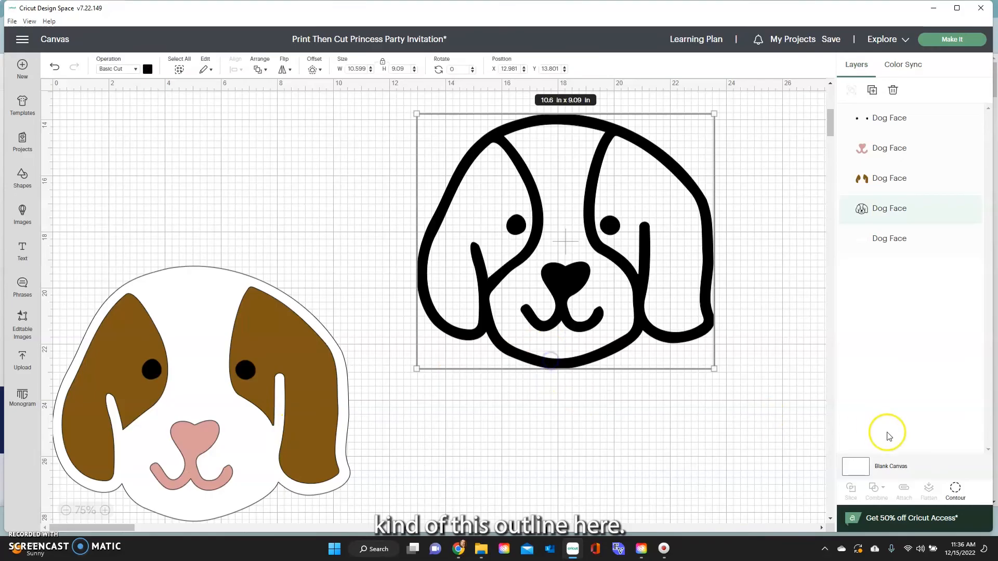
click(957, 491)
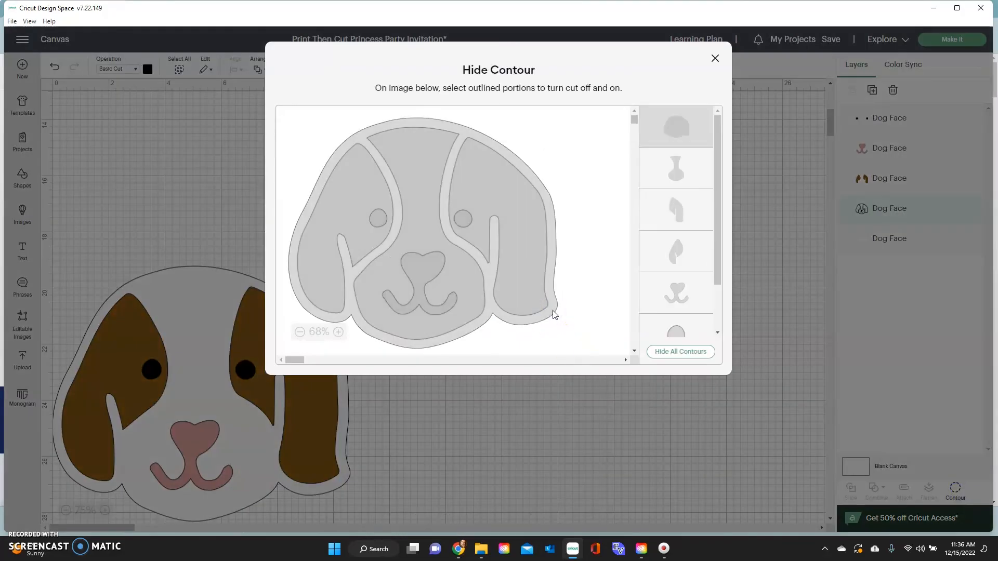
scroll(671, 239, down, 3)
drag(717, 243, 716, 198)
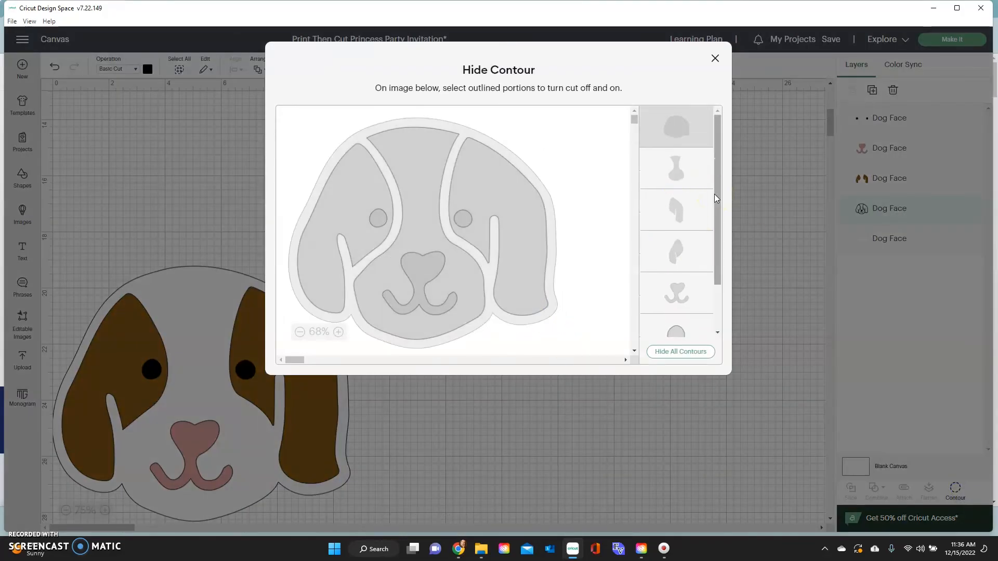
click(716, 58)
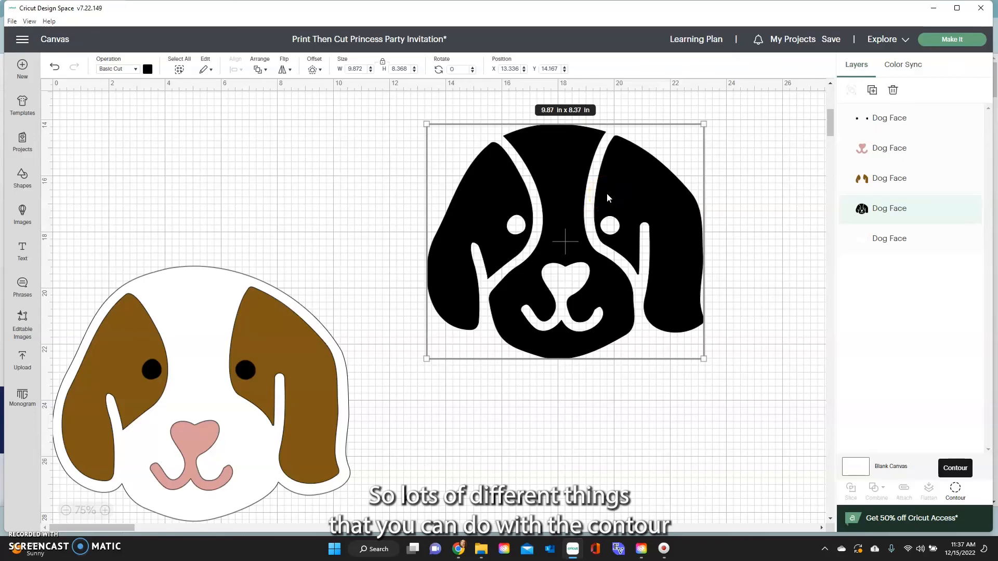
scroll(289, 342, down, 2)
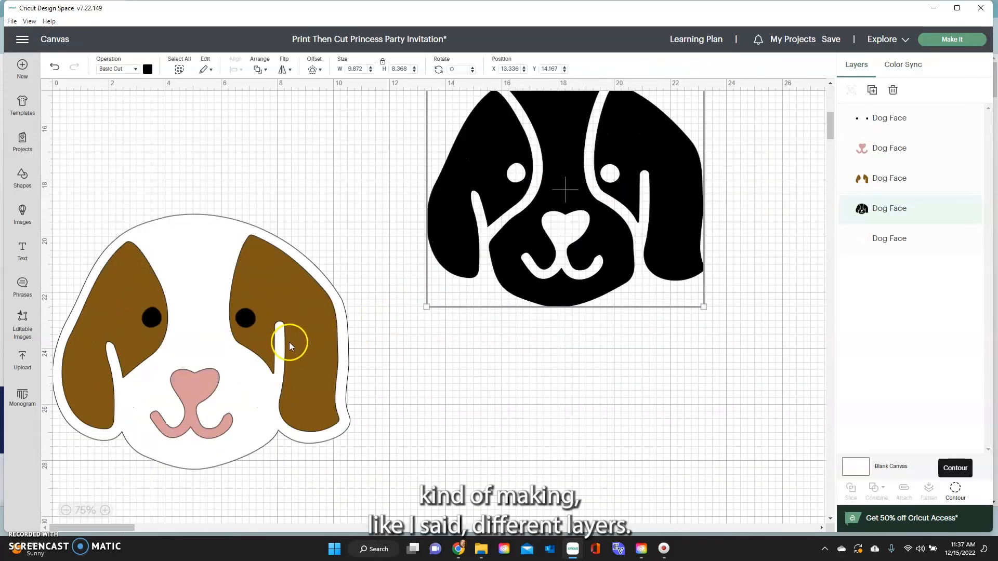
scroll(283, 344, up, 2)
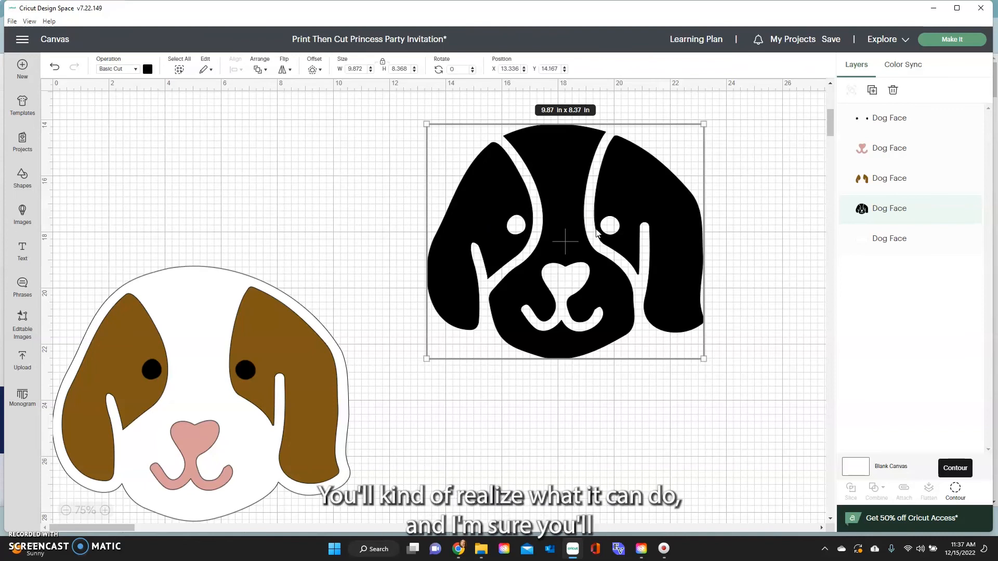
Delete the black dog face, then select the four-layer puppy (10.6 × 9.09 in) and nudge it up-right.
key(Delete)
drag(109, 262, 188, 429)
drag(304, 318, 397, 311)
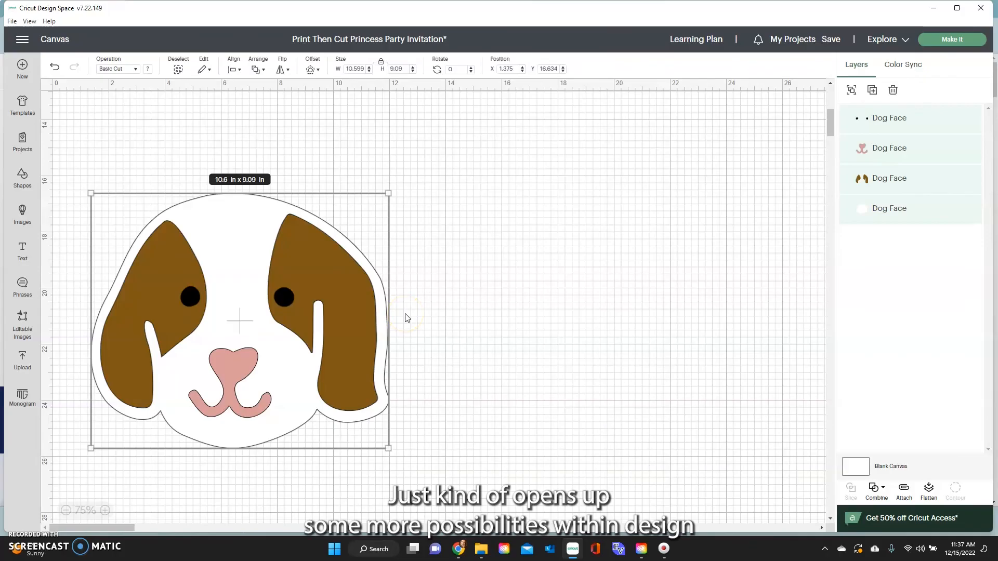